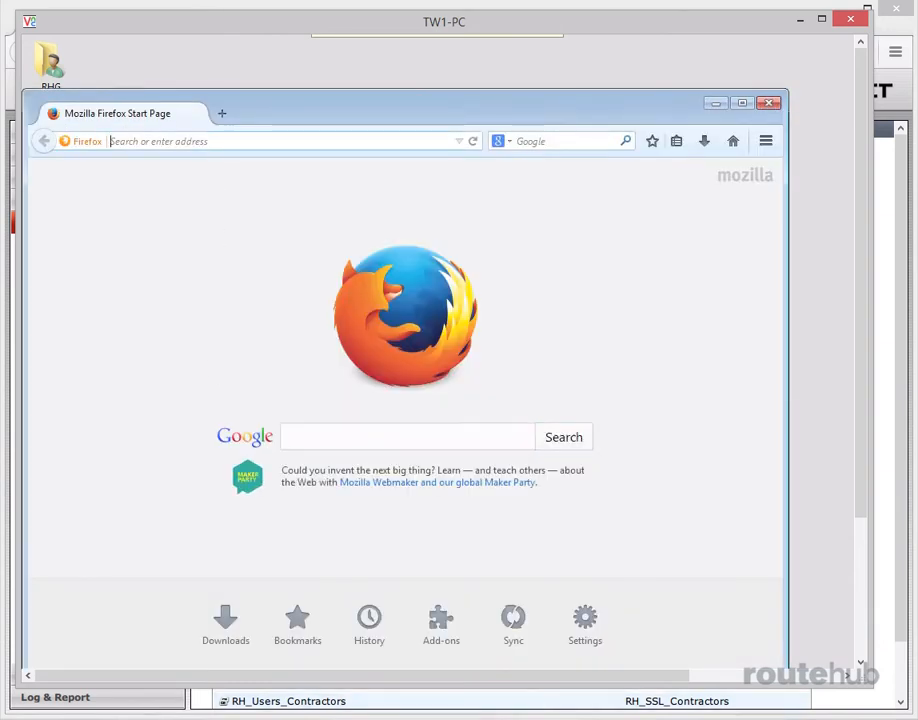
text(https://1)
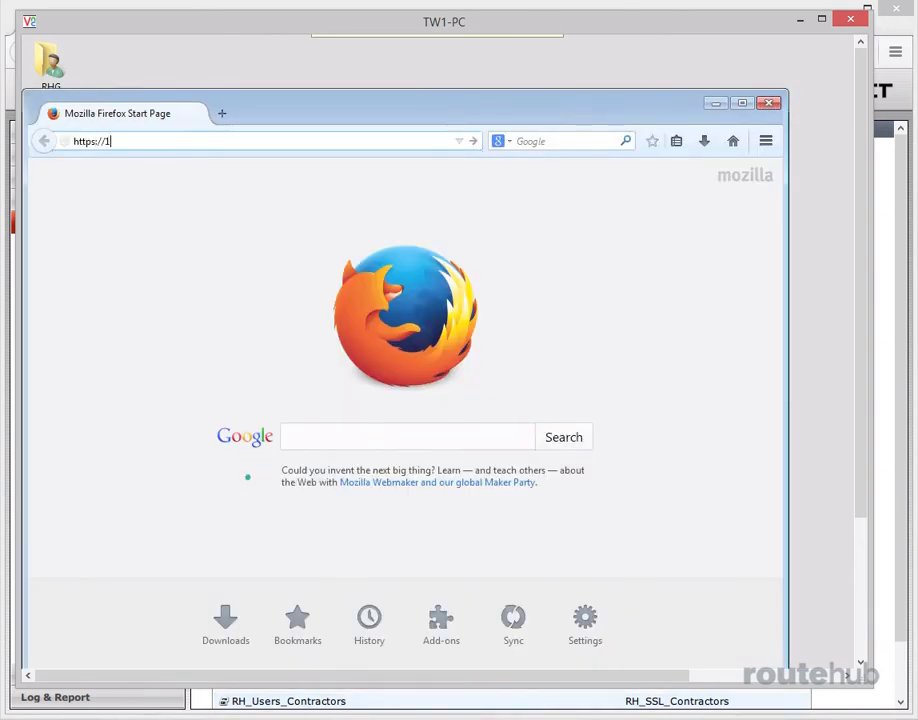
text(72.31.106.3)
key(Return)
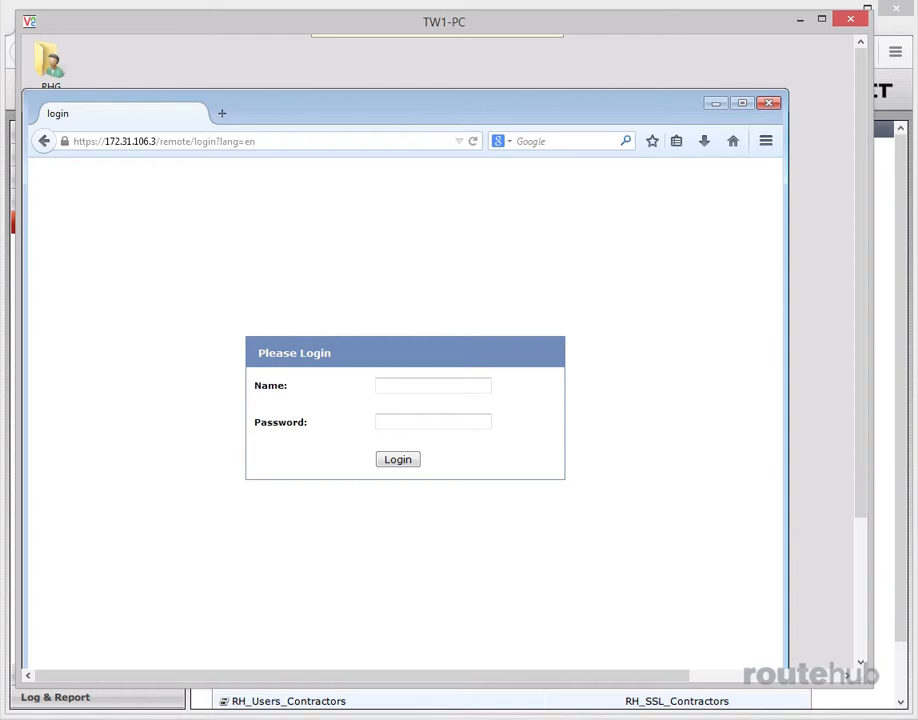
Log in to the SSL VPN portal with the first user's account name and password
text(alynn)
key(Tab)
text(•••••••••)
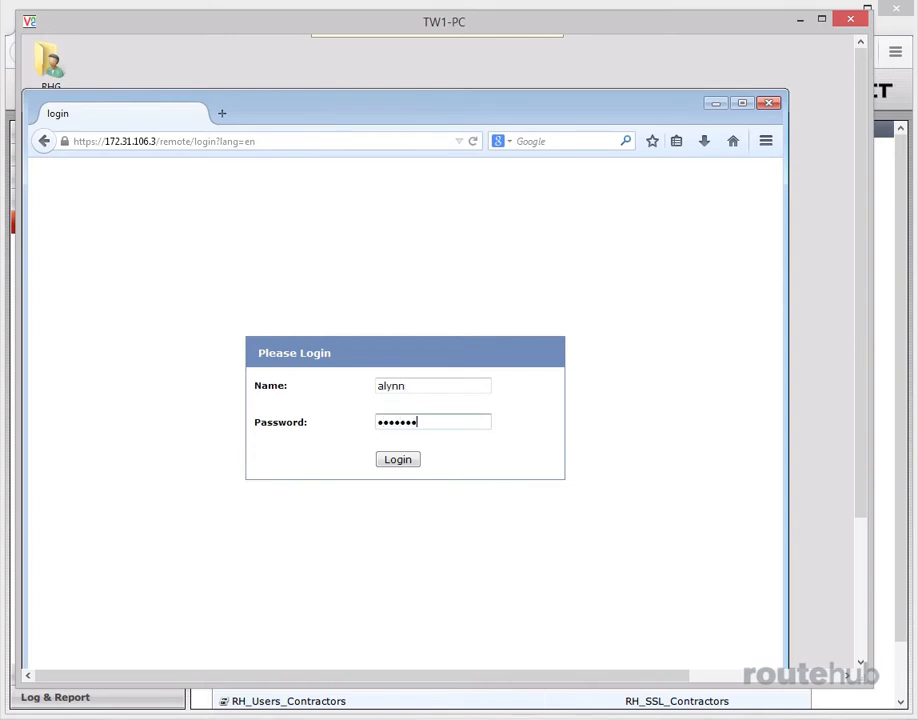
text(•)
click(397, 462)
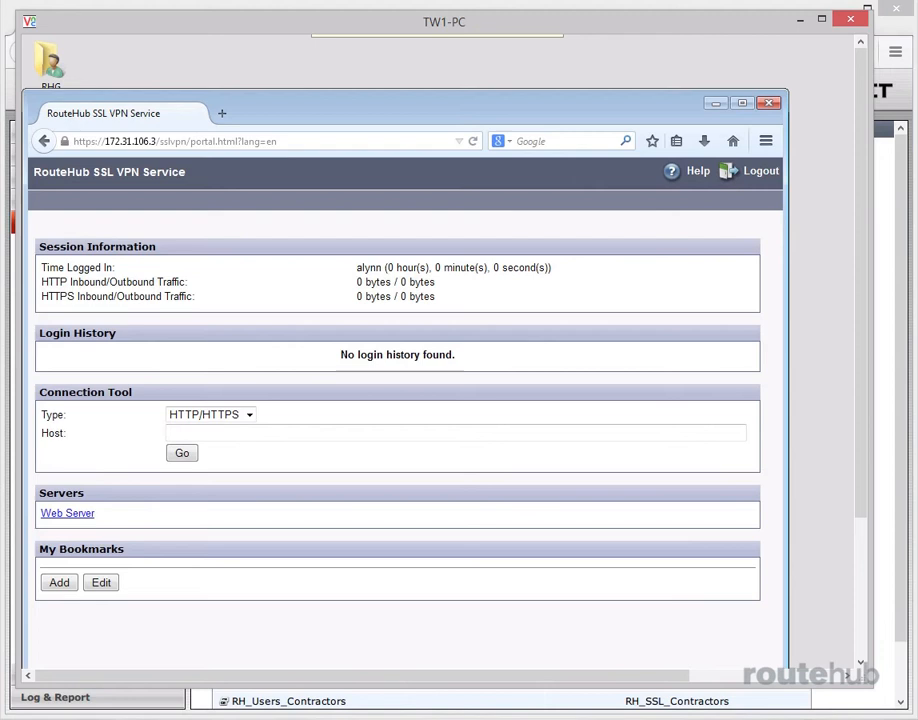
Open the Web Server link from the portal's Servers list, view its page, and close that page
drag(519, 103, 562, 79)
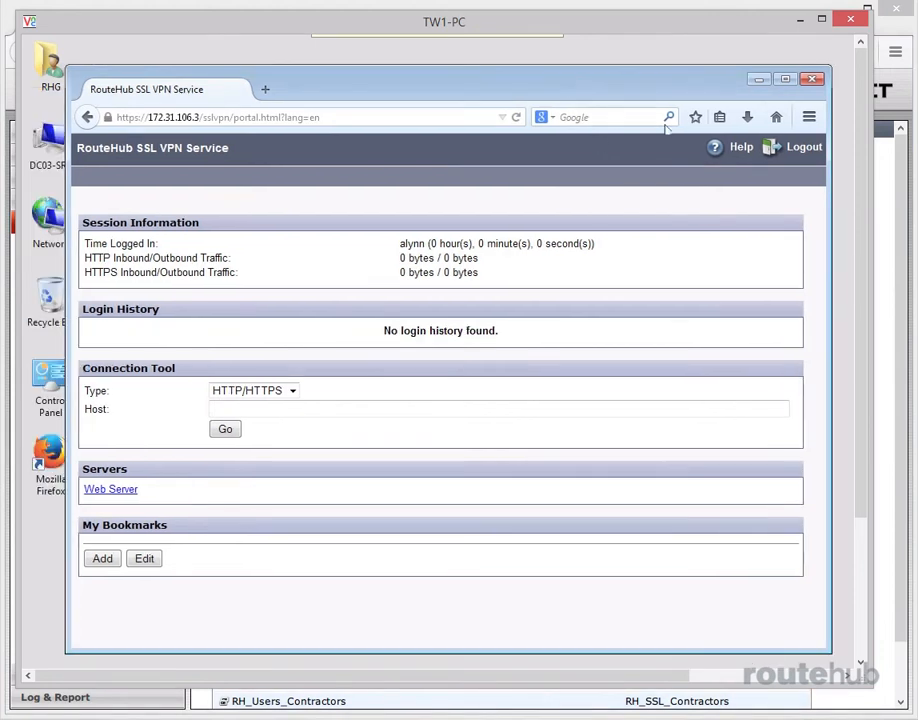
click(109, 490)
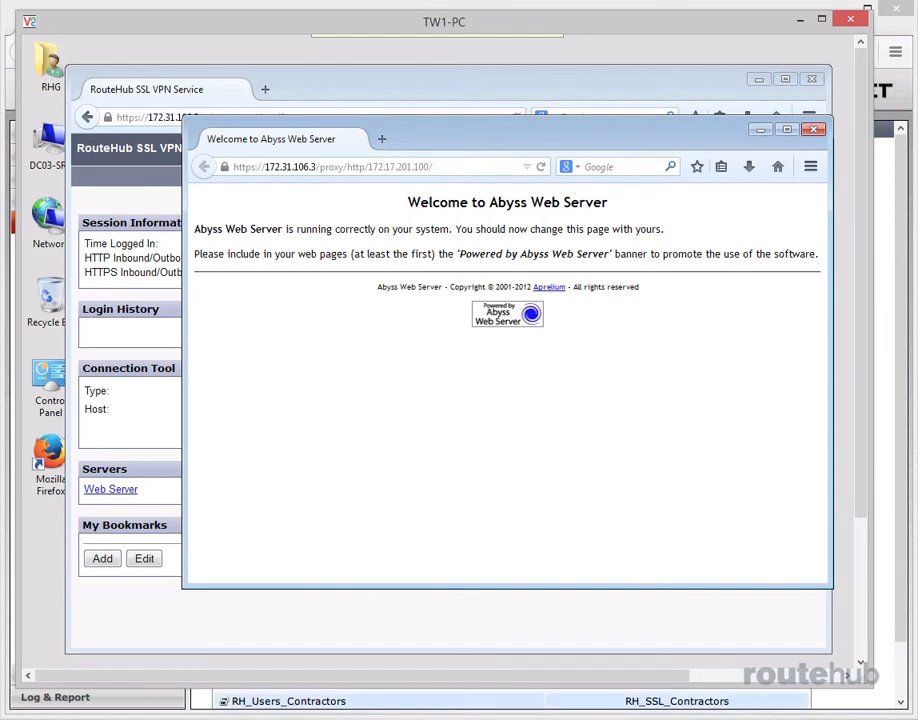
click(813, 131)
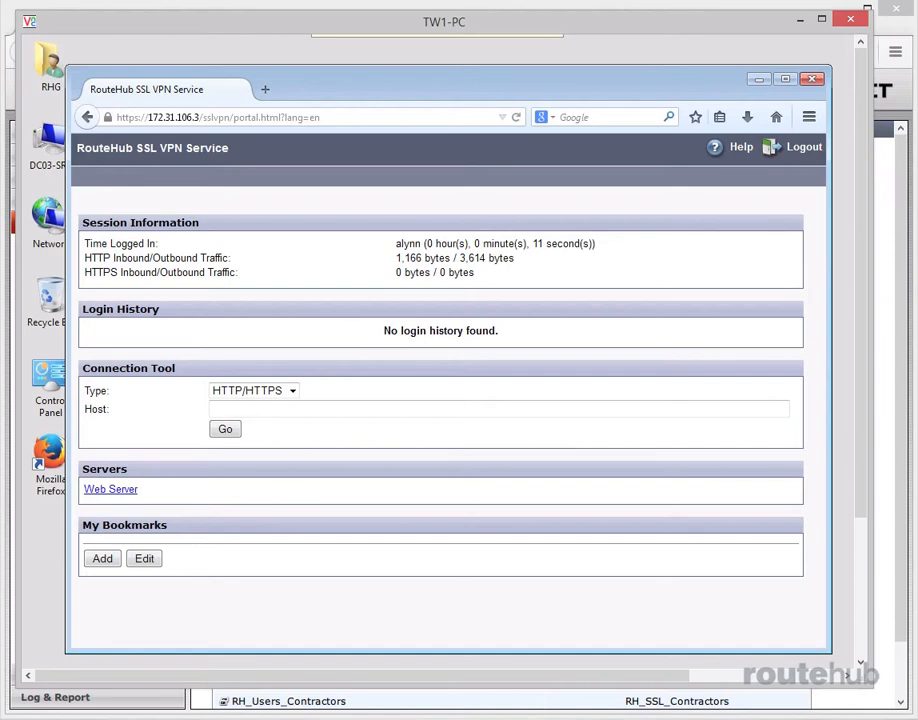
Use the portal's Connection Tool to run a PING test against host 172.17.101.10 and dismiss the result message
click(293, 391)
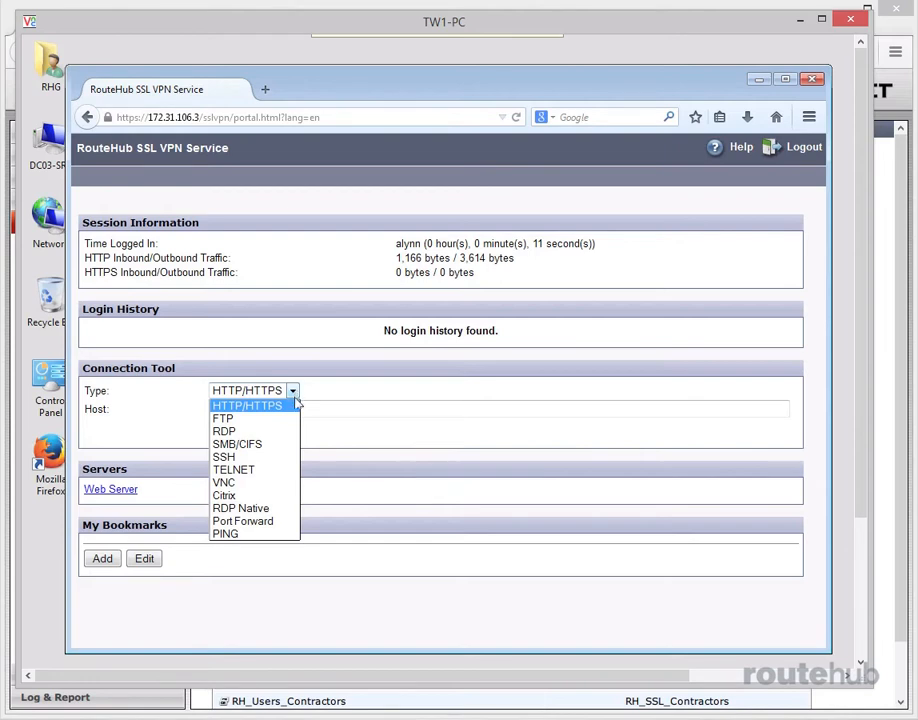
click(240, 534)
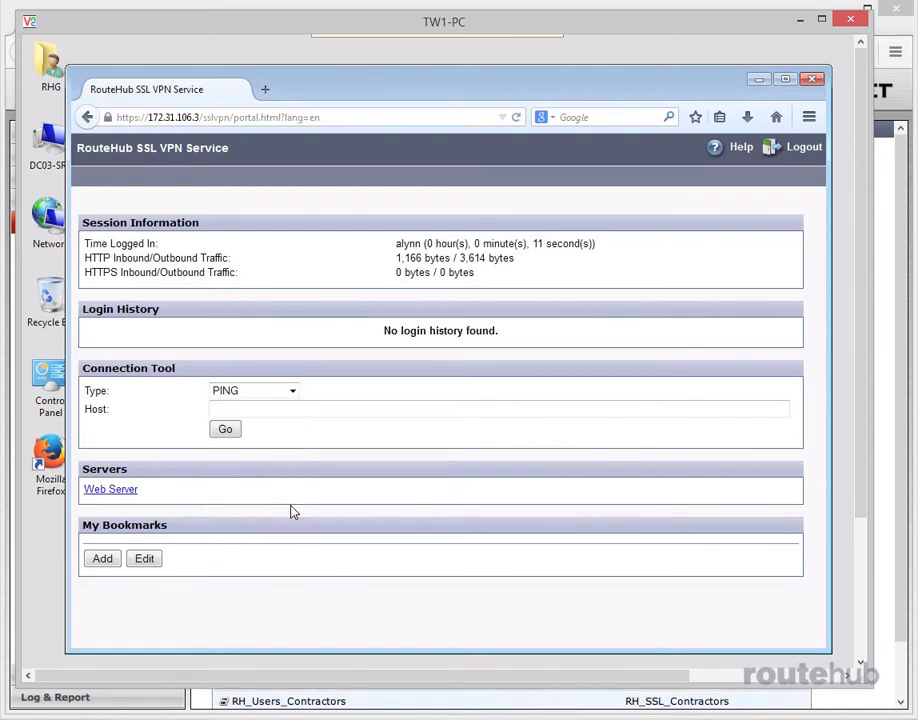
click(289, 406)
text(172)
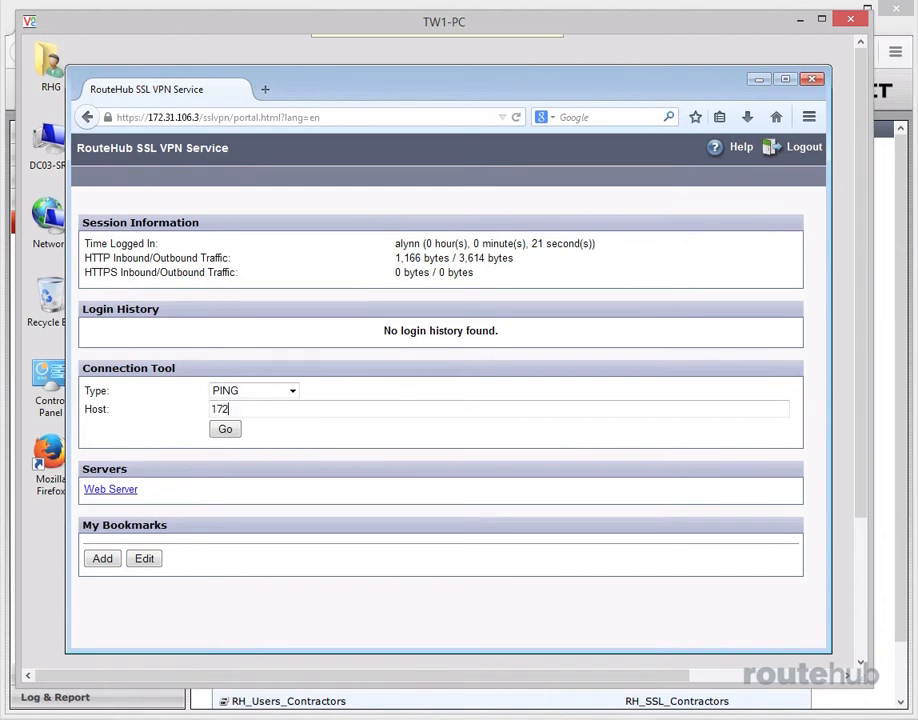
text(.3)
key(BackSpace)
text(17.101.10)
click(227, 434)
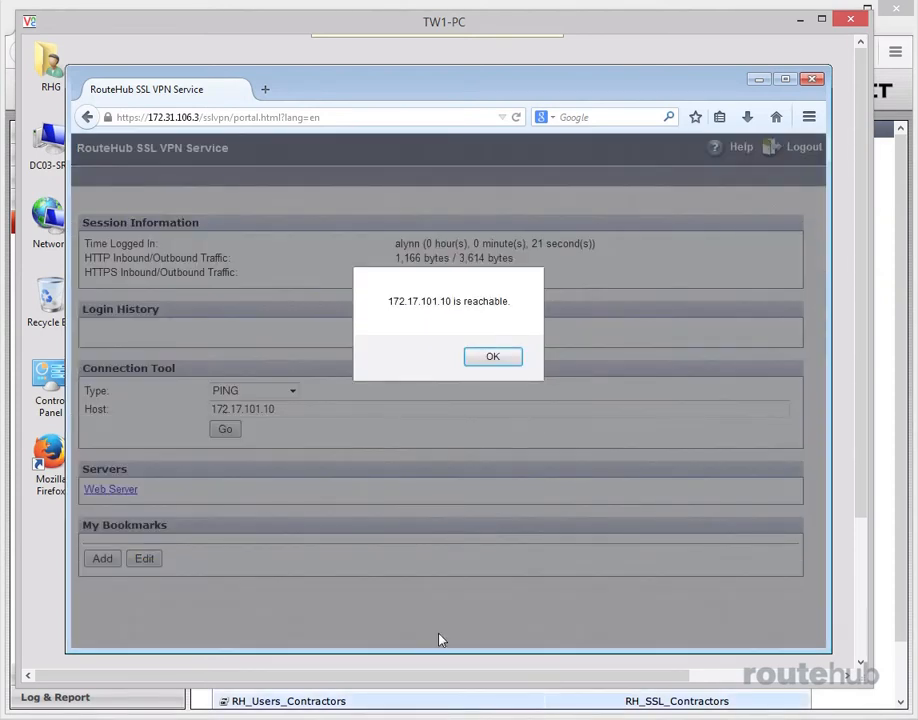
click(492, 356)
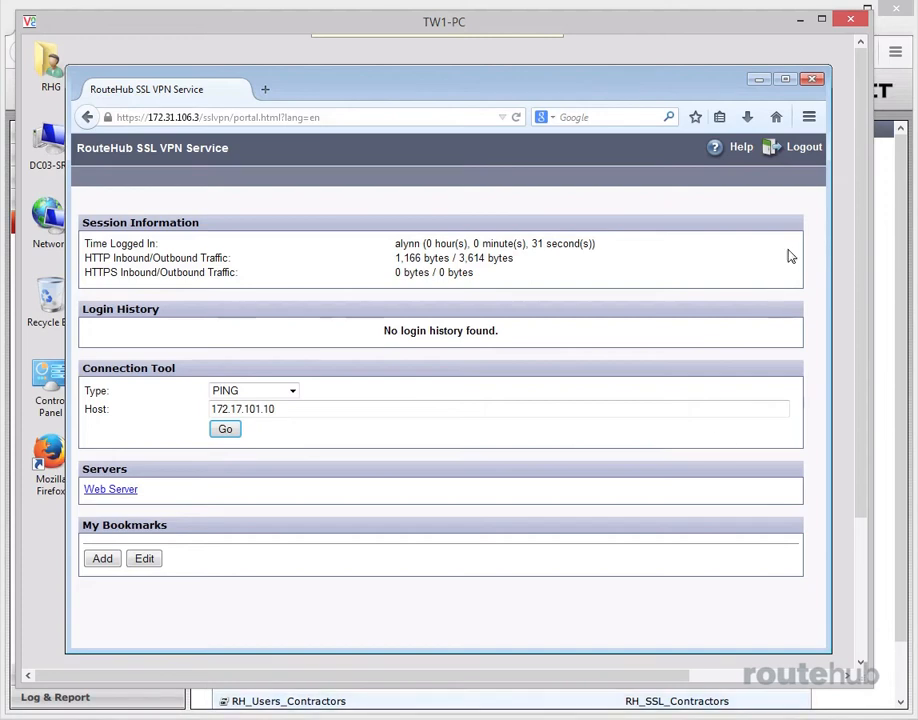
Log out of the portal and log back in as staff1 with the account password
click(800, 147)
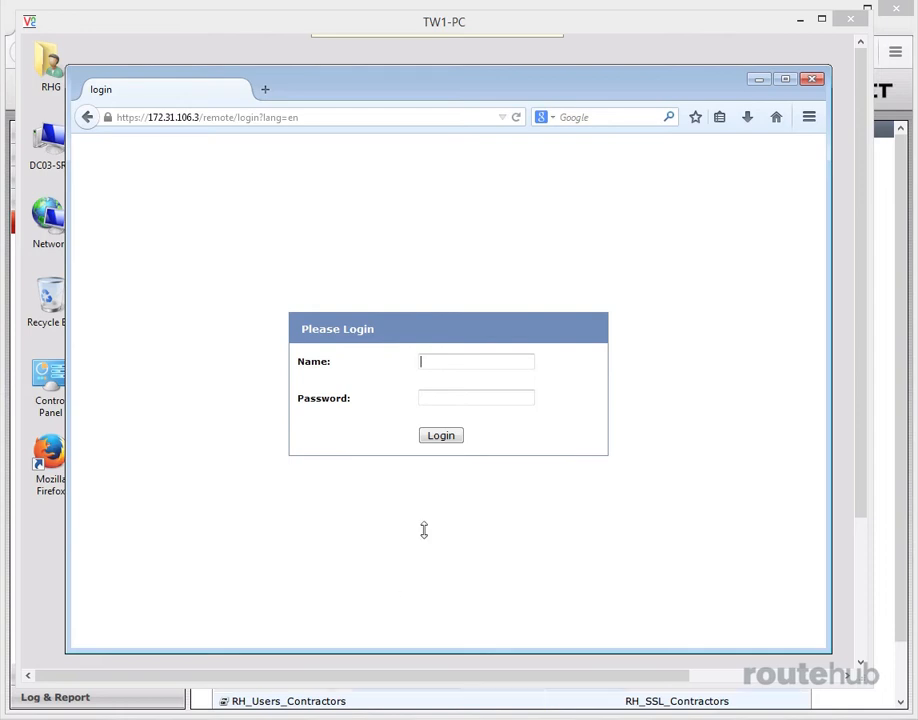
text(staff1)
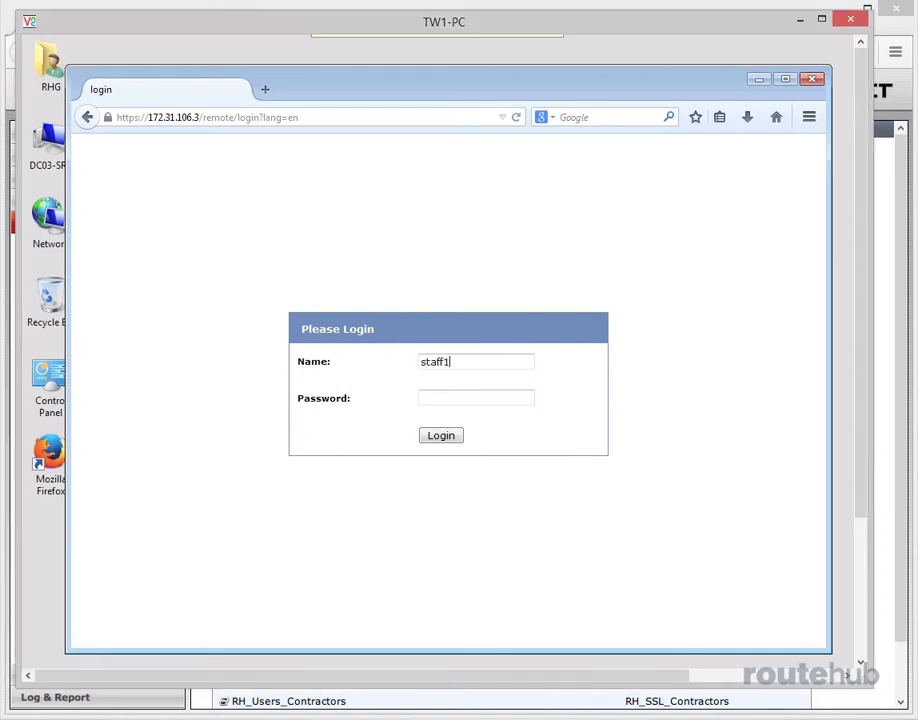
key(Tab)
text(**********)
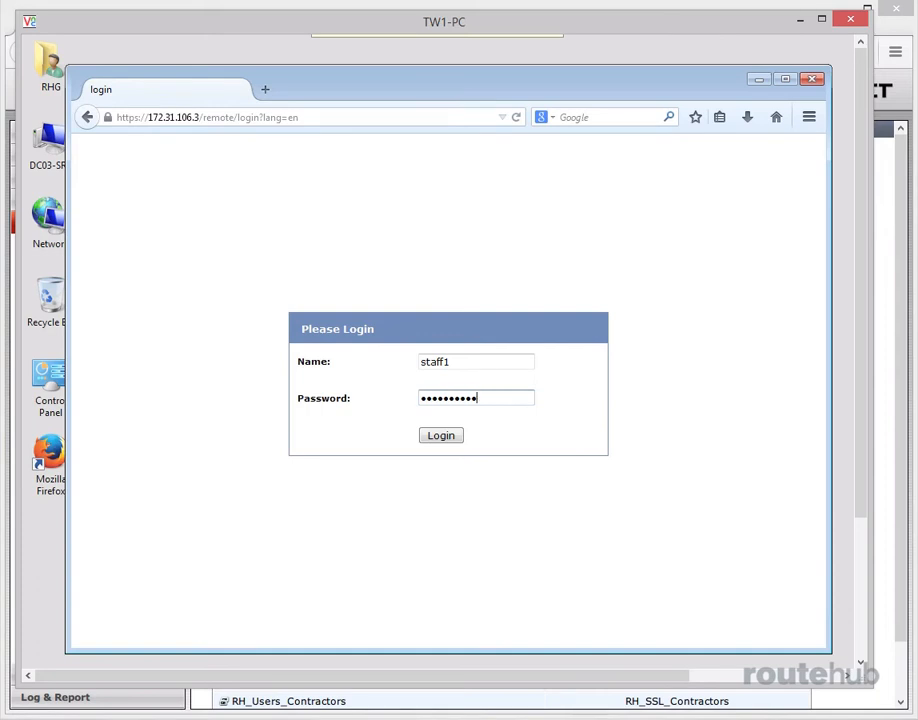
click(453, 441)
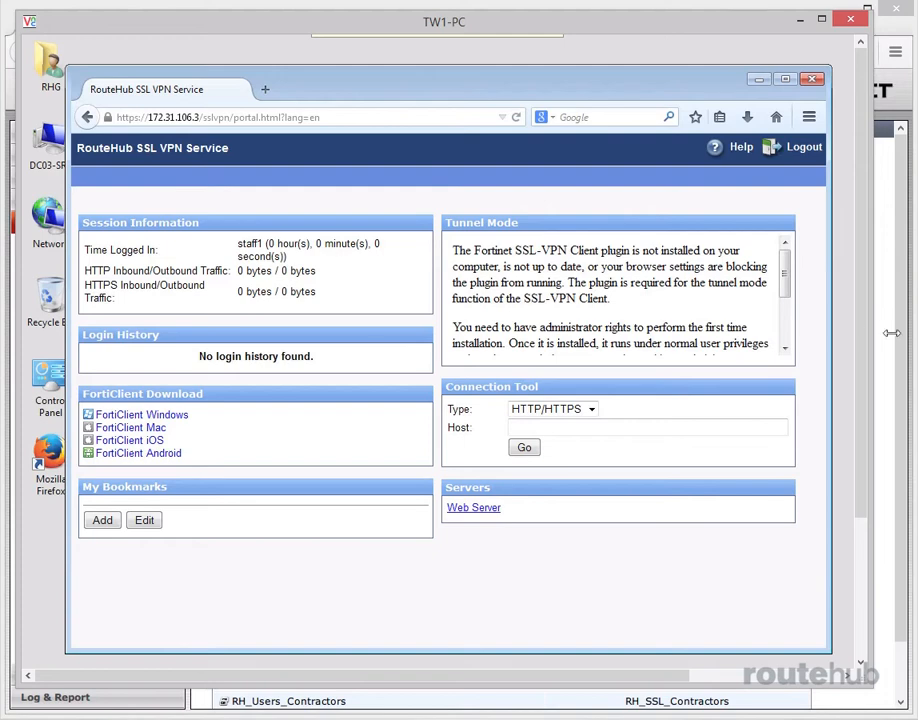
Download the tunnel mode plugin installer SslvpnClient.exe from the Tunnel Mode section and save the file
drag(786, 280, 788, 336)
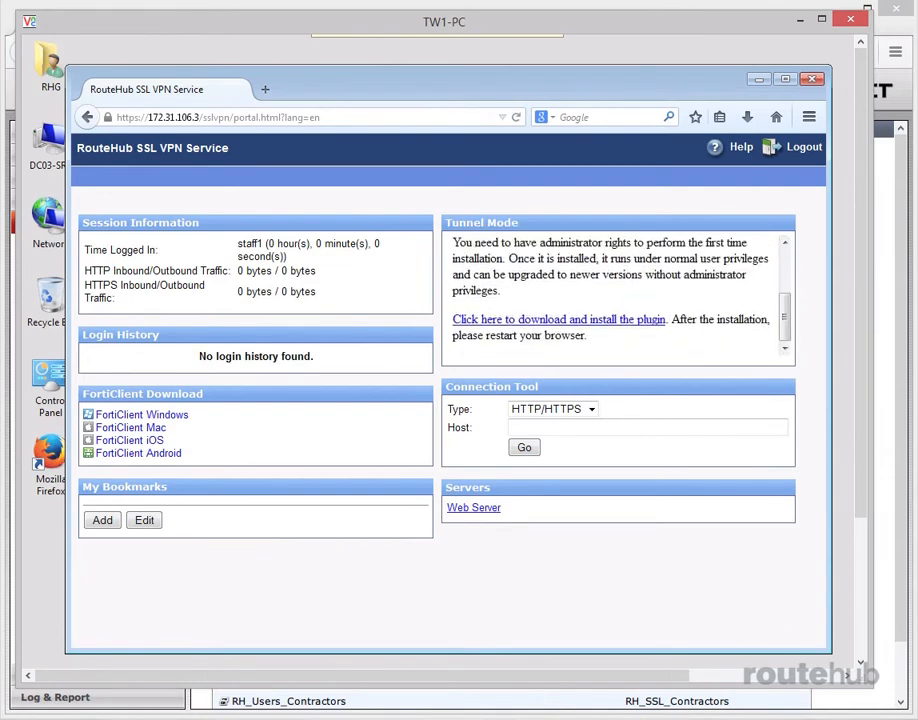
click(598, 320)
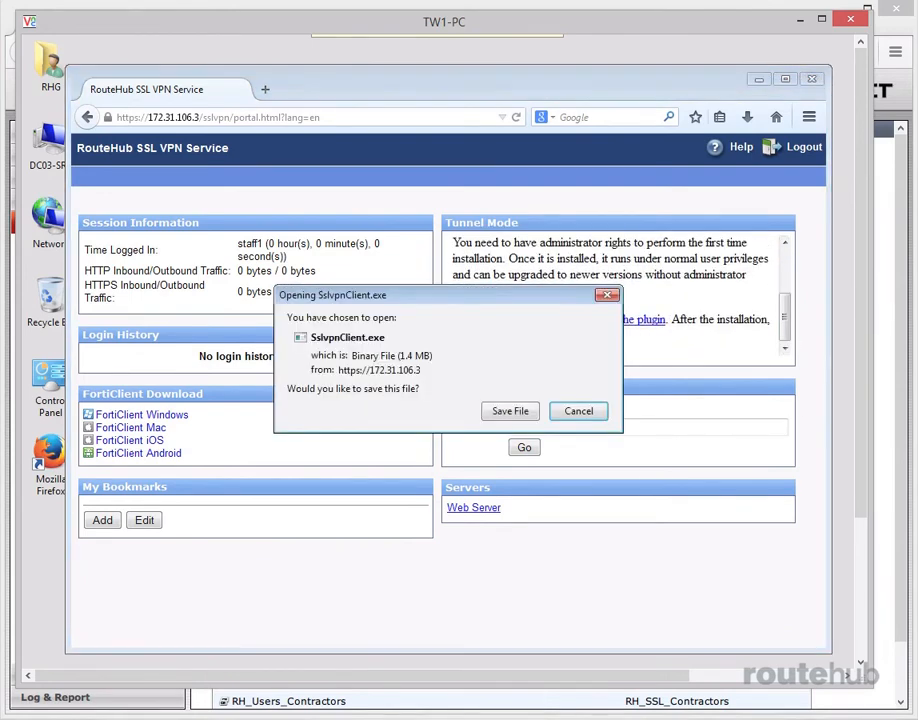
click(510, 410)
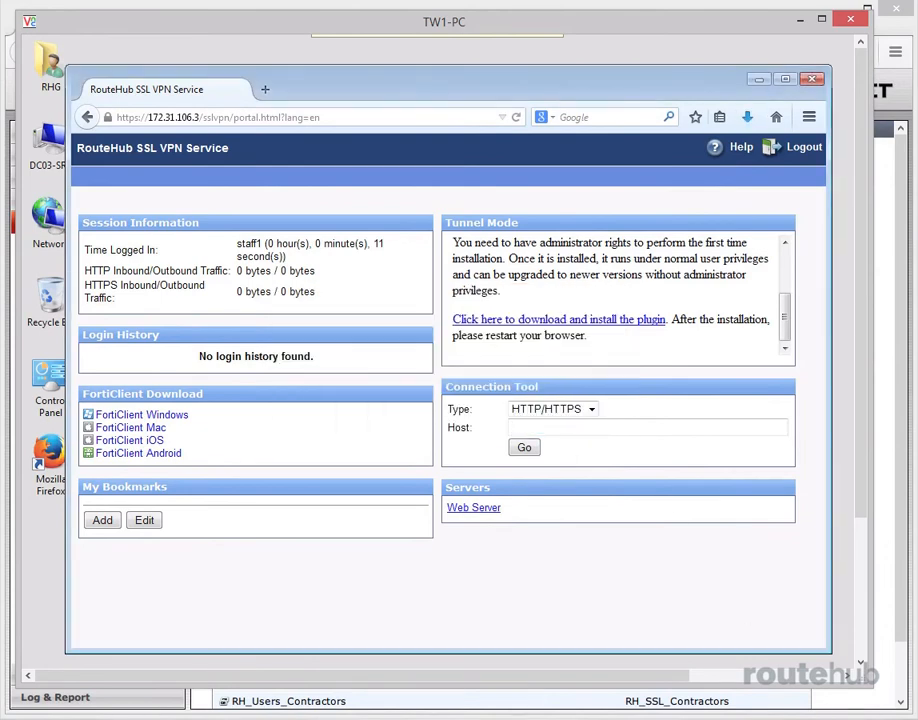
Run the downloaded SSL VPN client installer, install the FortiClient SSLVPN software, and close the installer
click(747, 117)
click(727, 176)
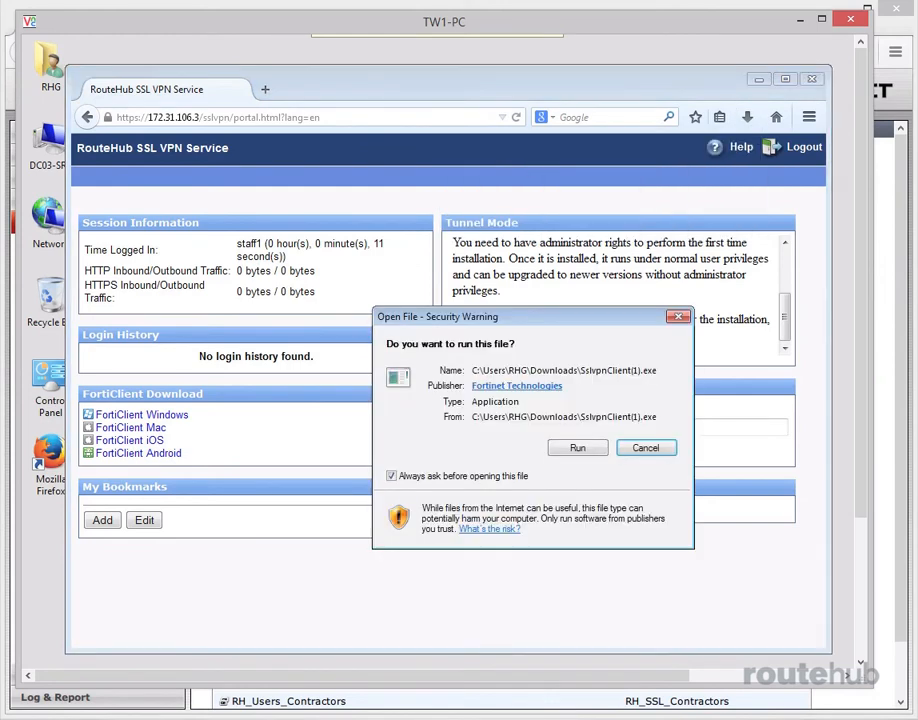
click(578, 447)
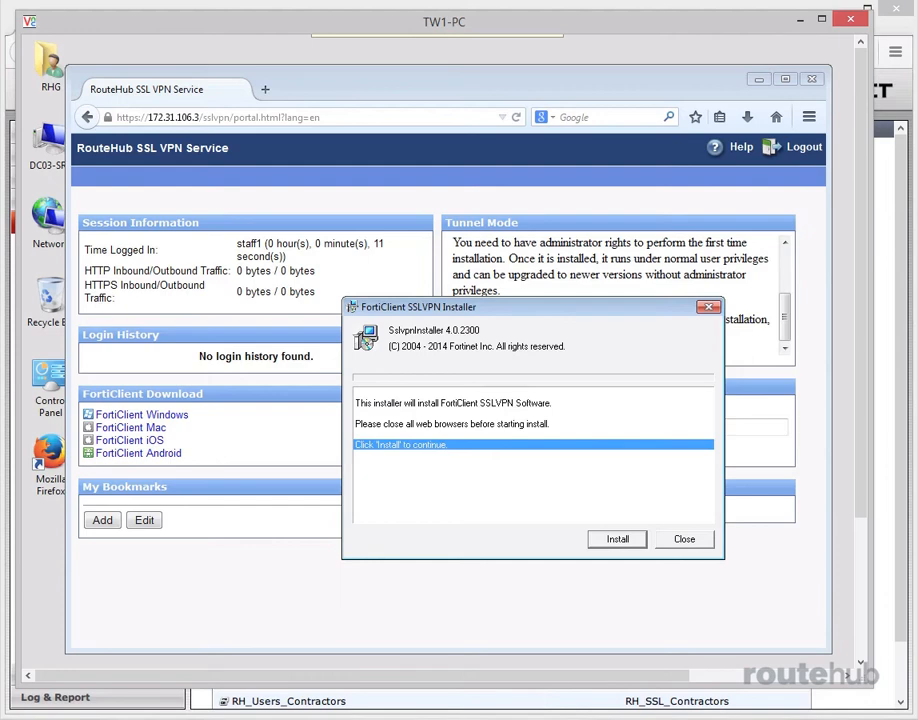
click(620, 541)
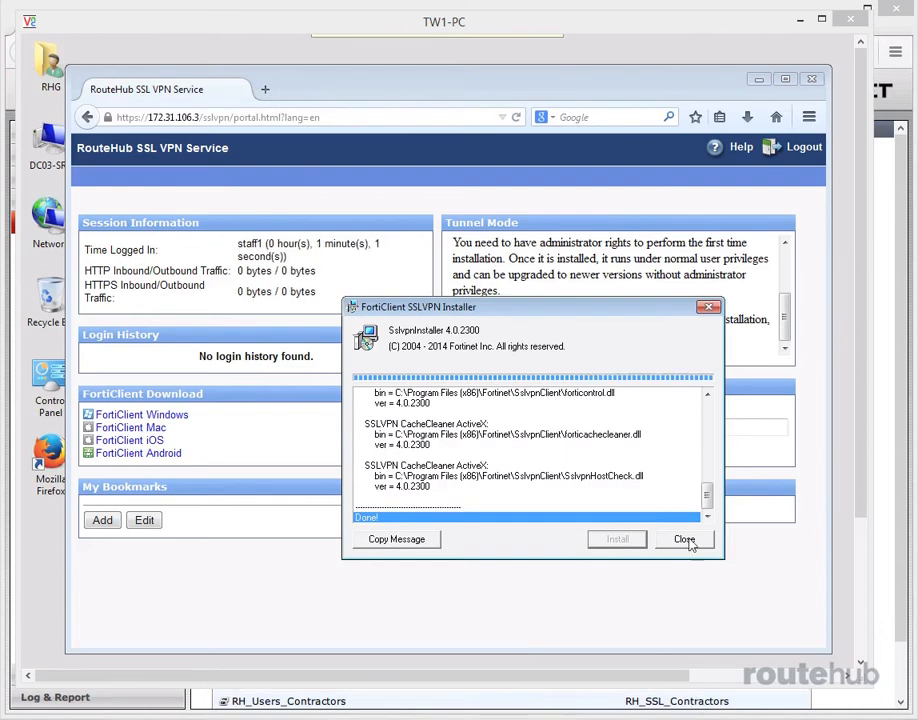
click(686, 539)
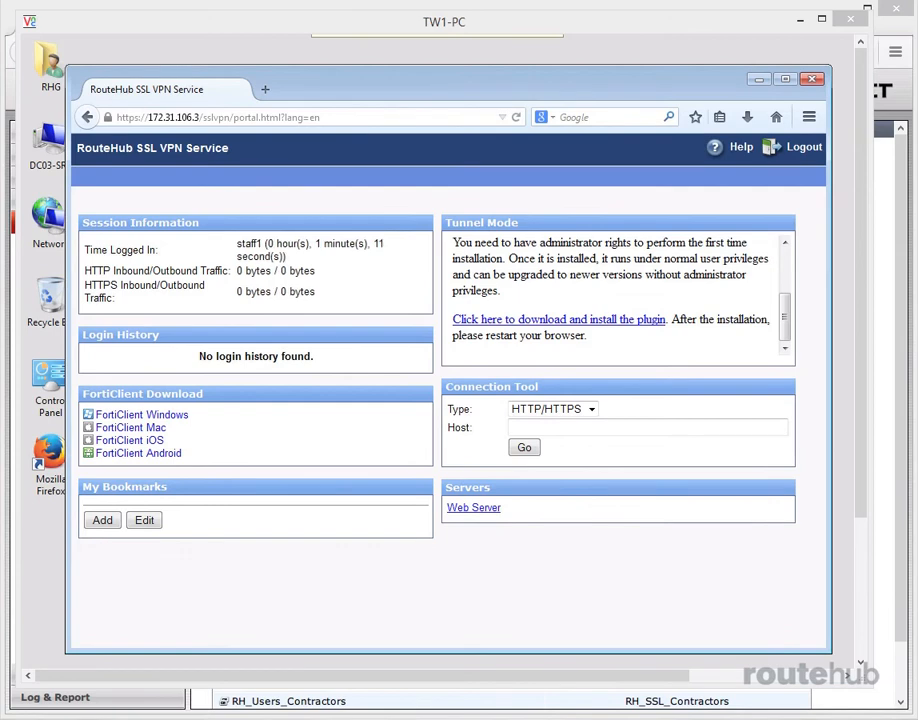
Reload the portal page and allow the FortiClient SSLVPN Tunnel Service plugin to run for now
click(516, 117)
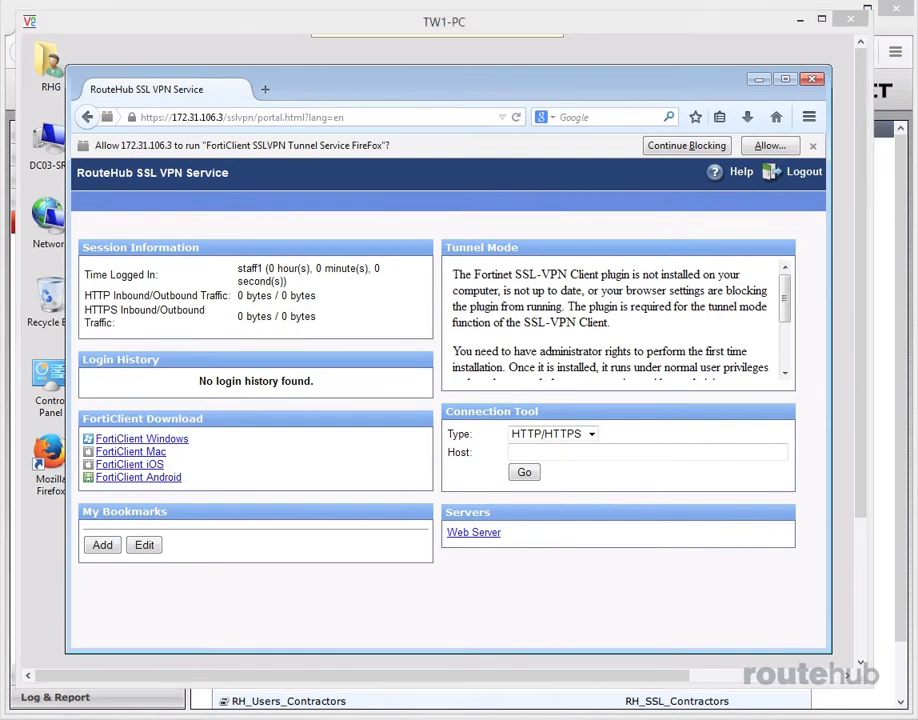
click(770, 146)
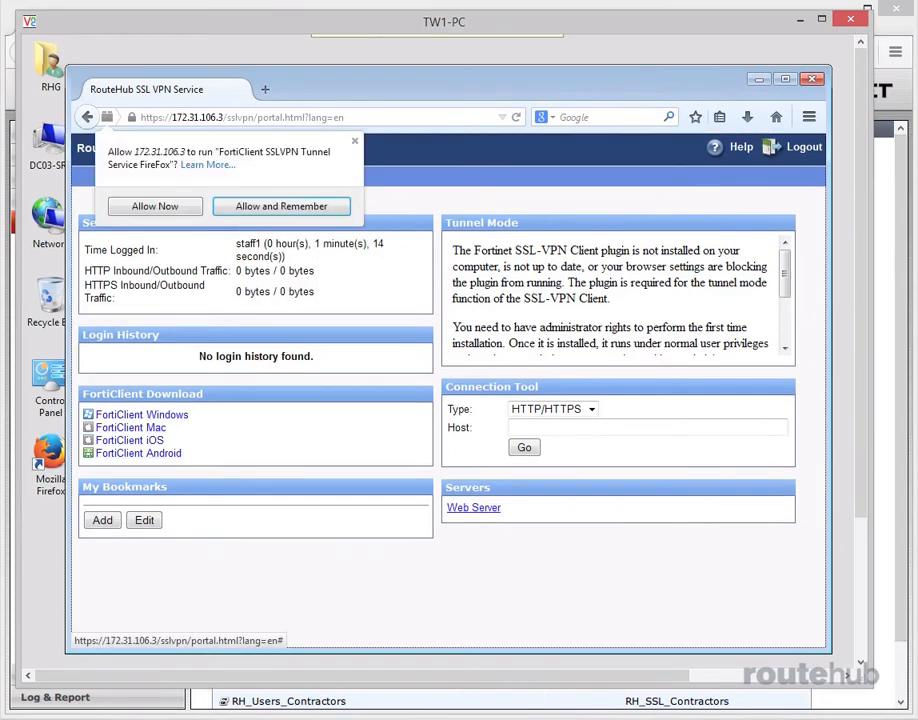
click(147, 206)
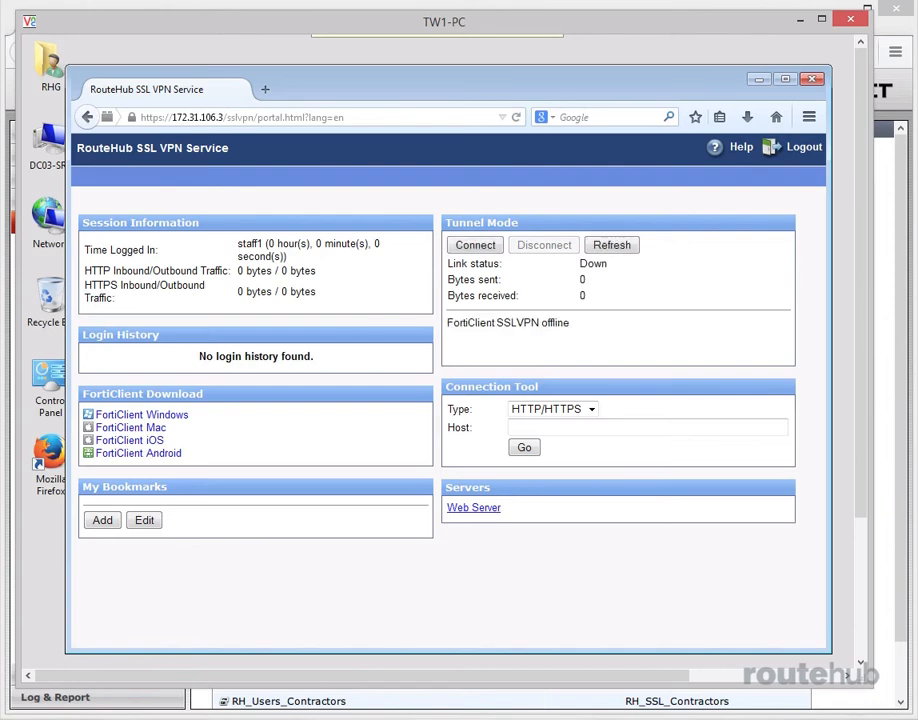
Connect the SSL VPN tunnel from Tunnel Mode and cancel the network location selection for the new connection
click(478, 249)
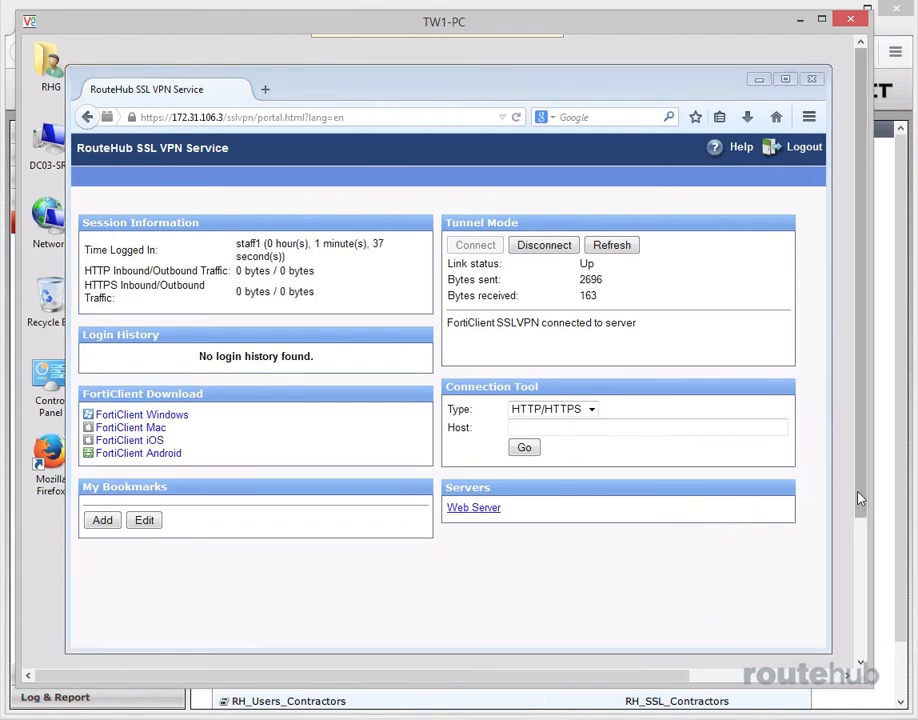
drag(858, 492, 864, 640)
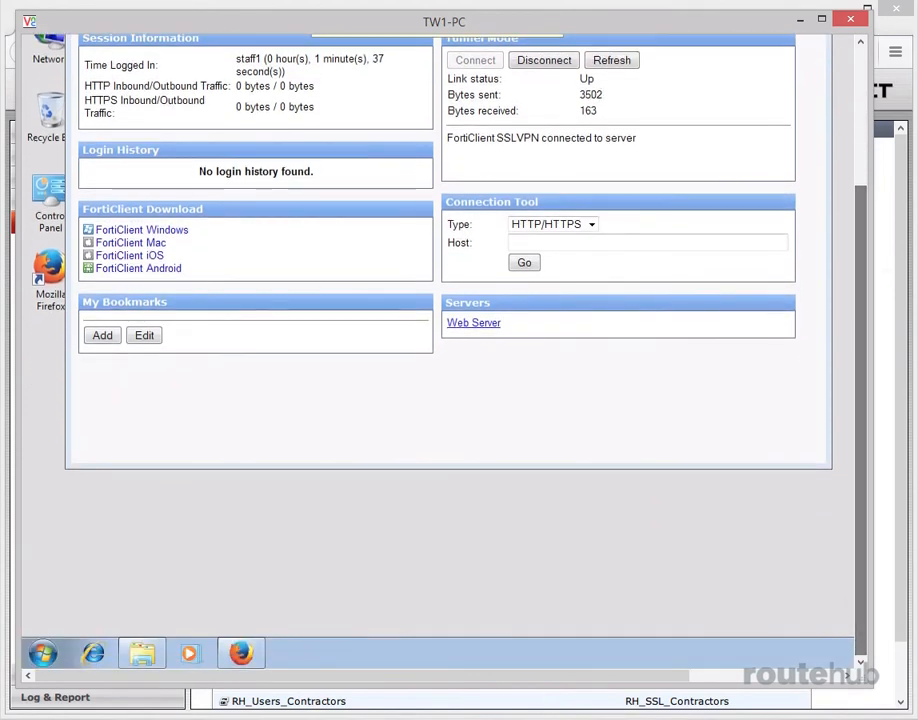
click(44, 654)
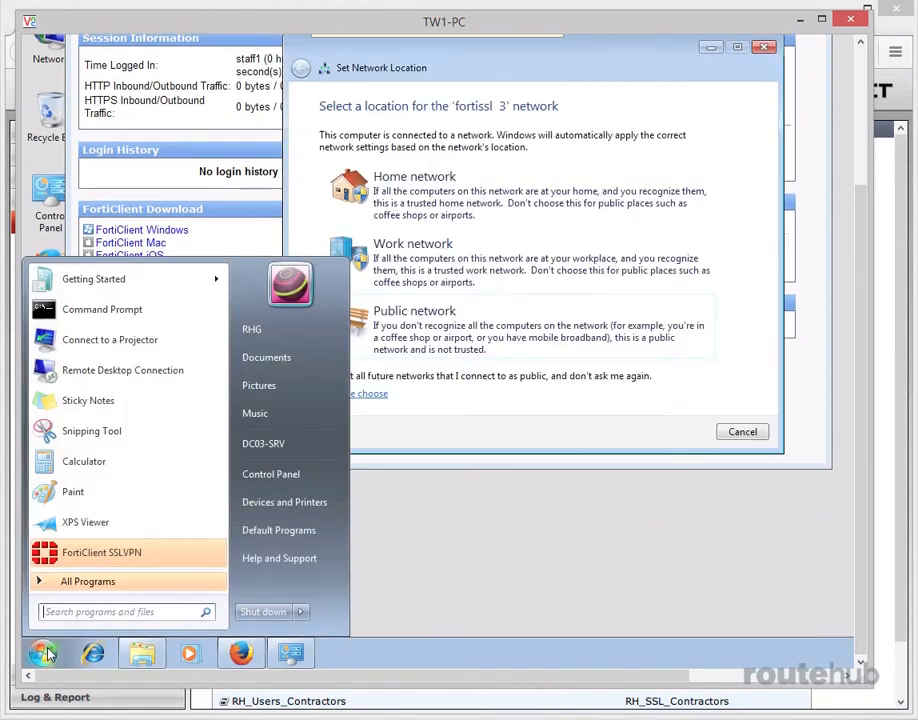
click(738, 432)
Open a Command Prompt window on the remote PC with cmd
click(44, 654)
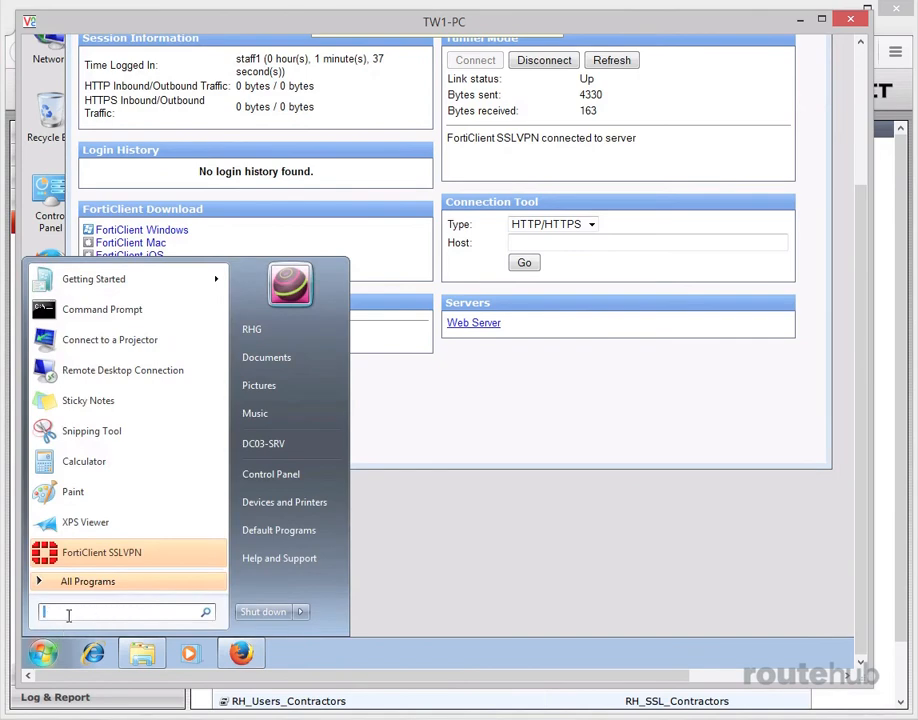
text(cmd)
key(Return)
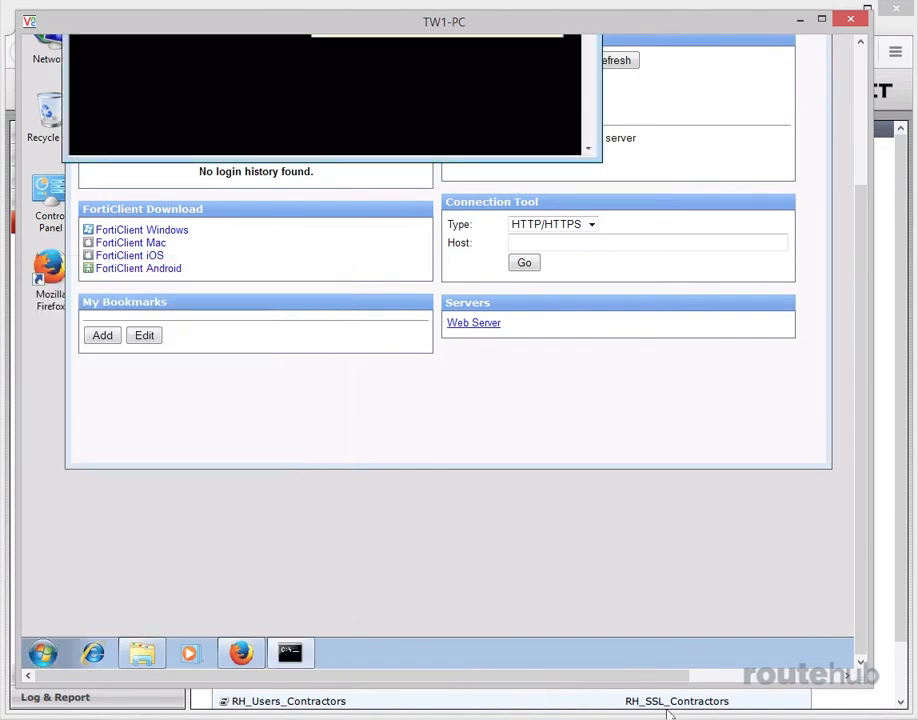
drag(859, 449, 858, 290)
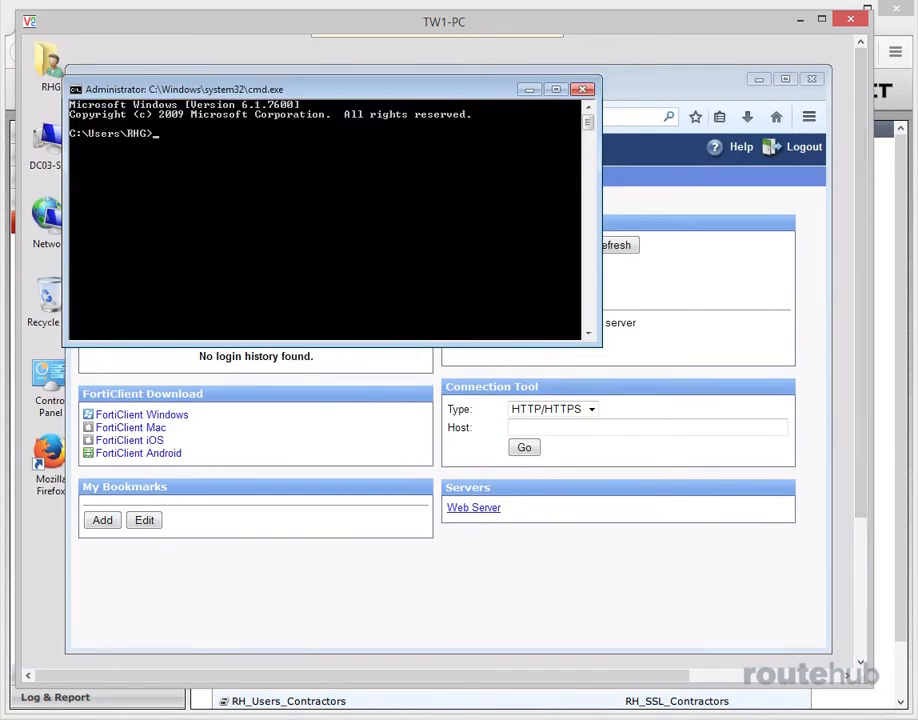
Ping 172.17.101.10 from the Command Prompt to test the tunnel connection
text(ping 172)
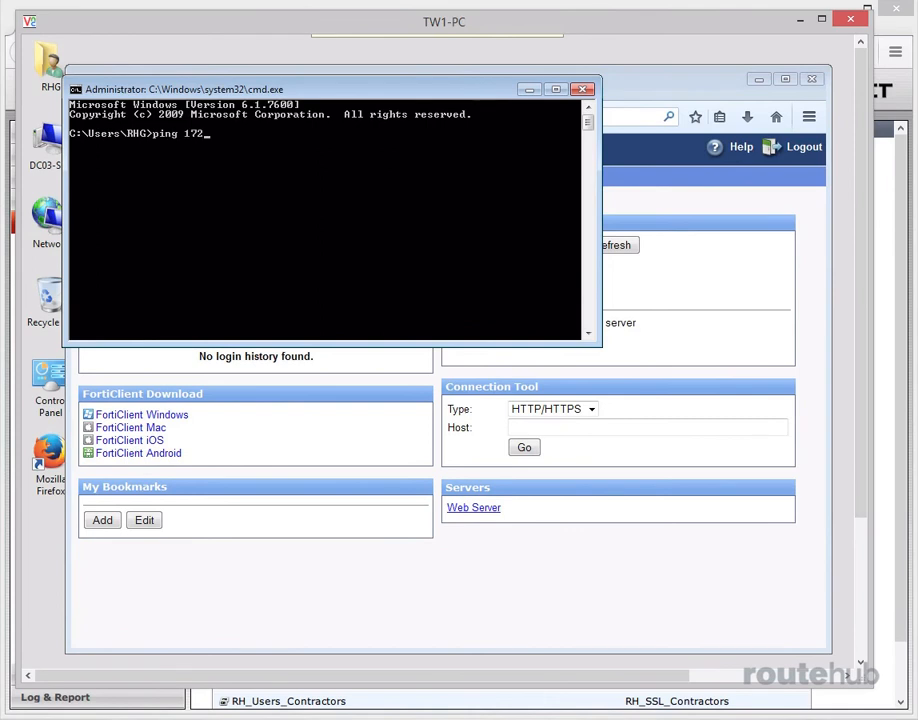
text(.17.101.10)
key(Return)
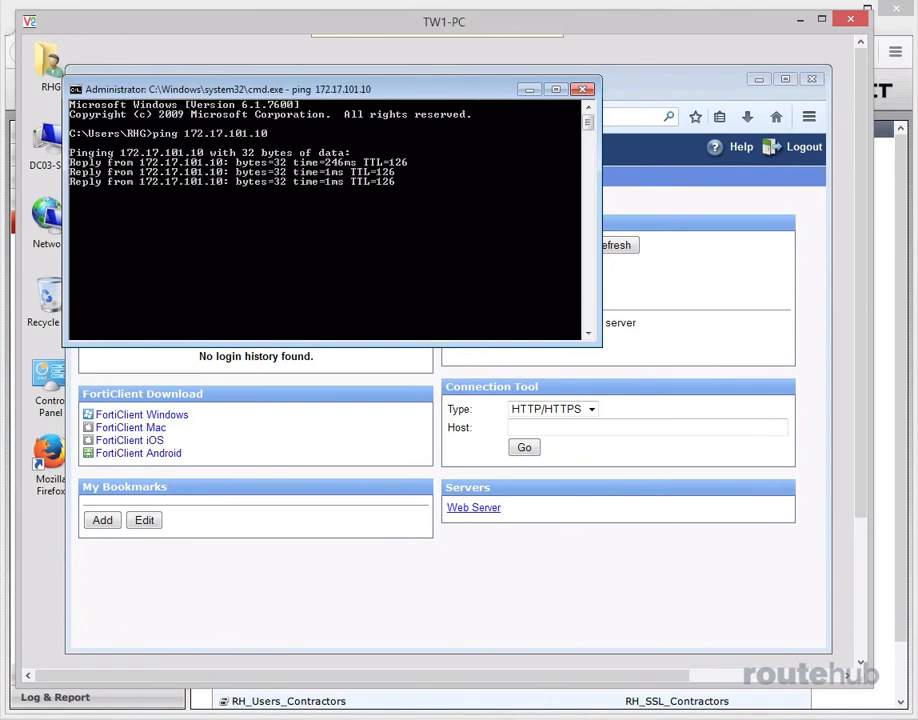
Ping 172.17.201.100 from the Command Prompt to test the tunnel, and stop it after a few replies
key(Return)
key(Return)
key(Return)
text(p)
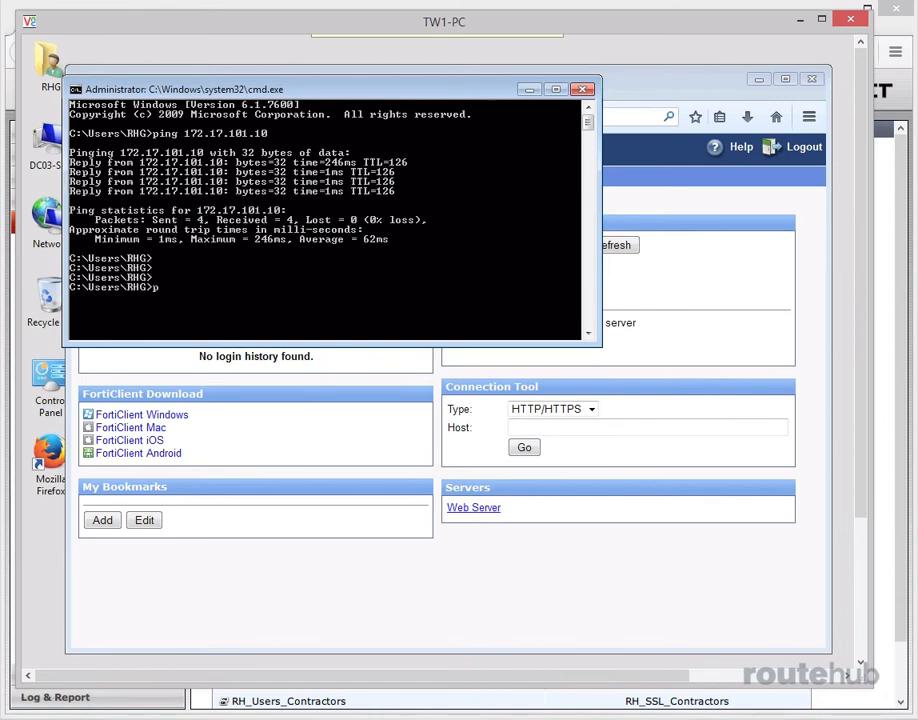
text(ing 172.17.201.100)
key(Return)
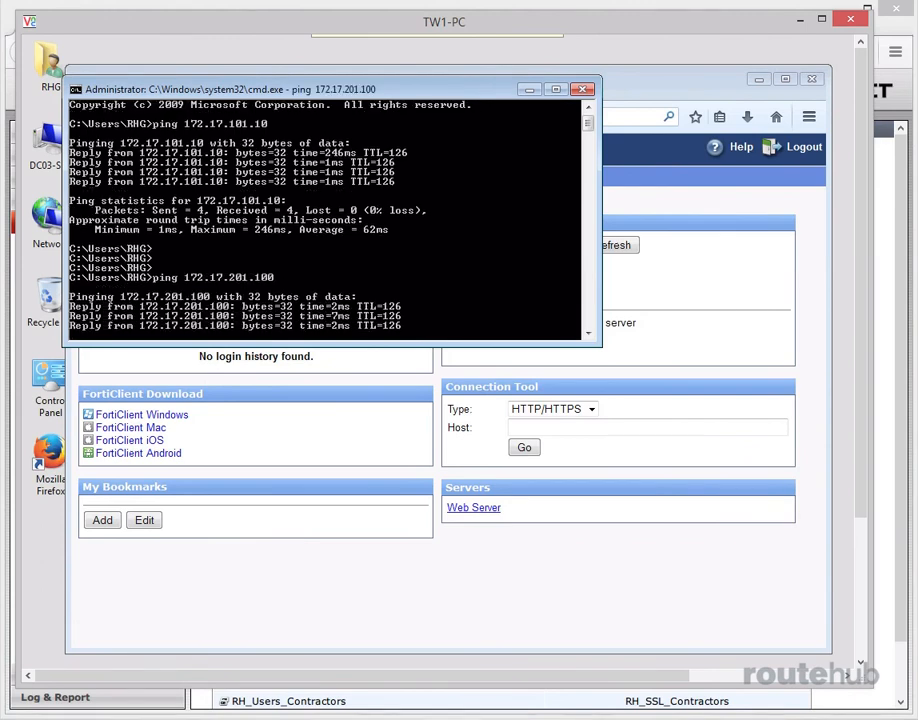
key(ctrl+c)
Ping 172.17.201.101 by editing the previous command, stop it after a few replies, and minimize the Command Prompt
key(Up)
key(BackSpace)
text(172.17.201.101)
key(Return)
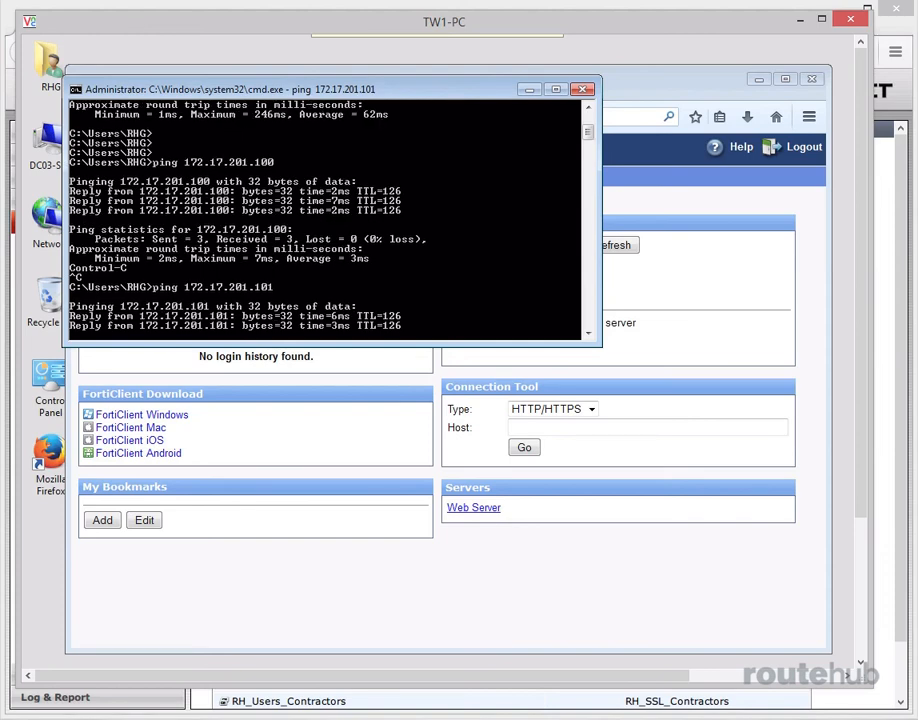
key(ctrl+c)
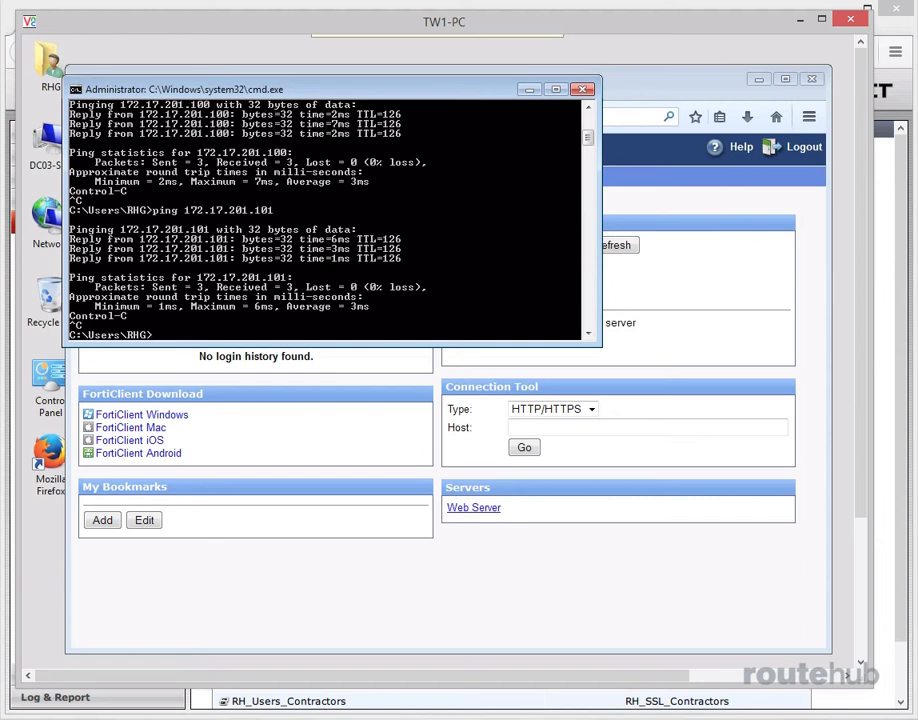
click(529, 89)
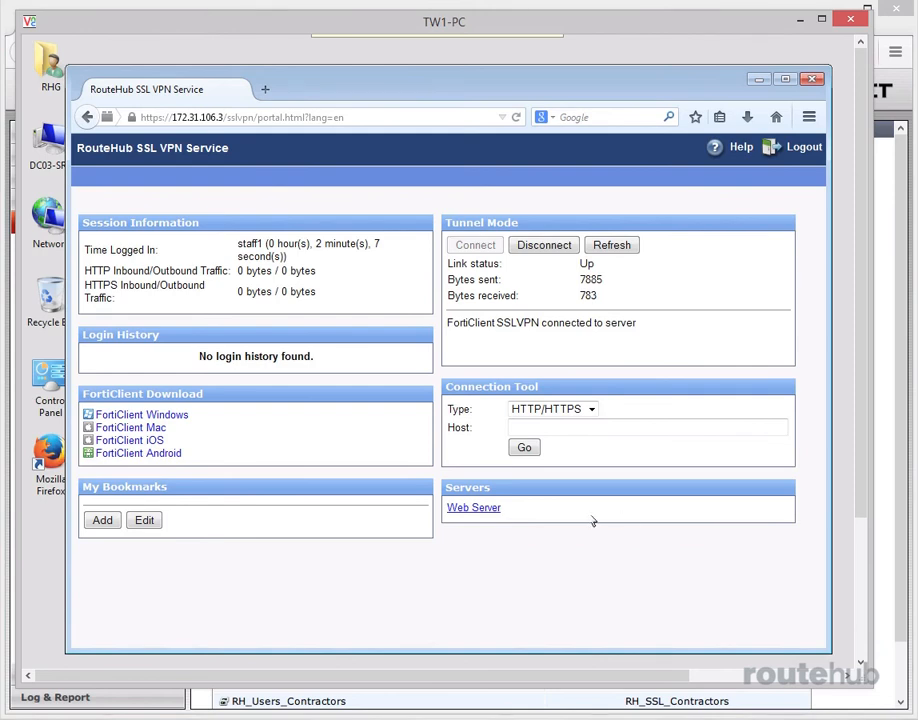
Test the Web Server bookmark, close its page, and look through the Connection Tool types without changing the selection
click(475, 507)
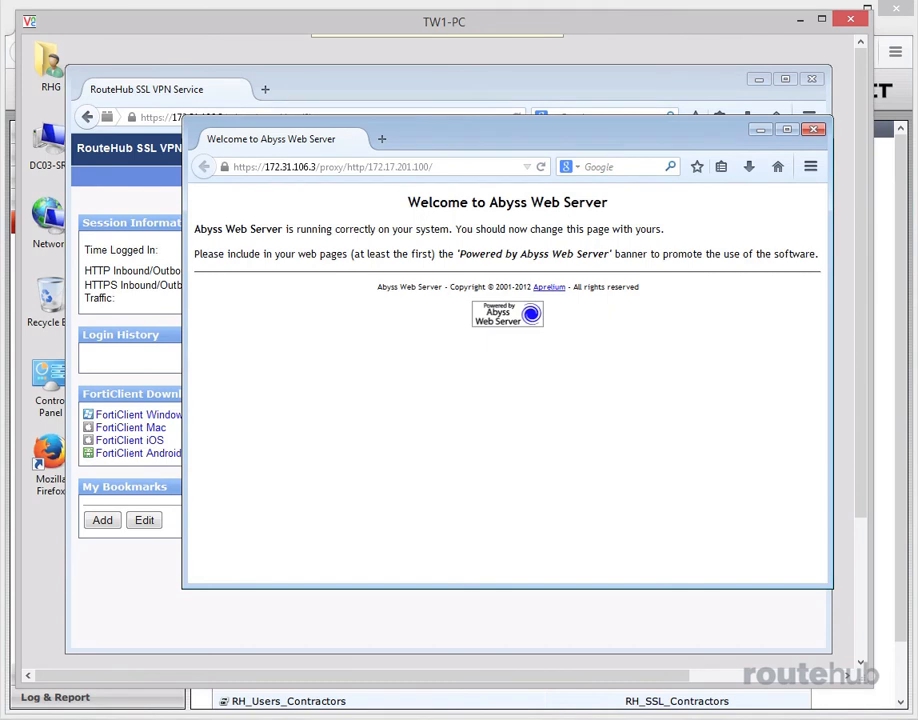
click(815, 130)
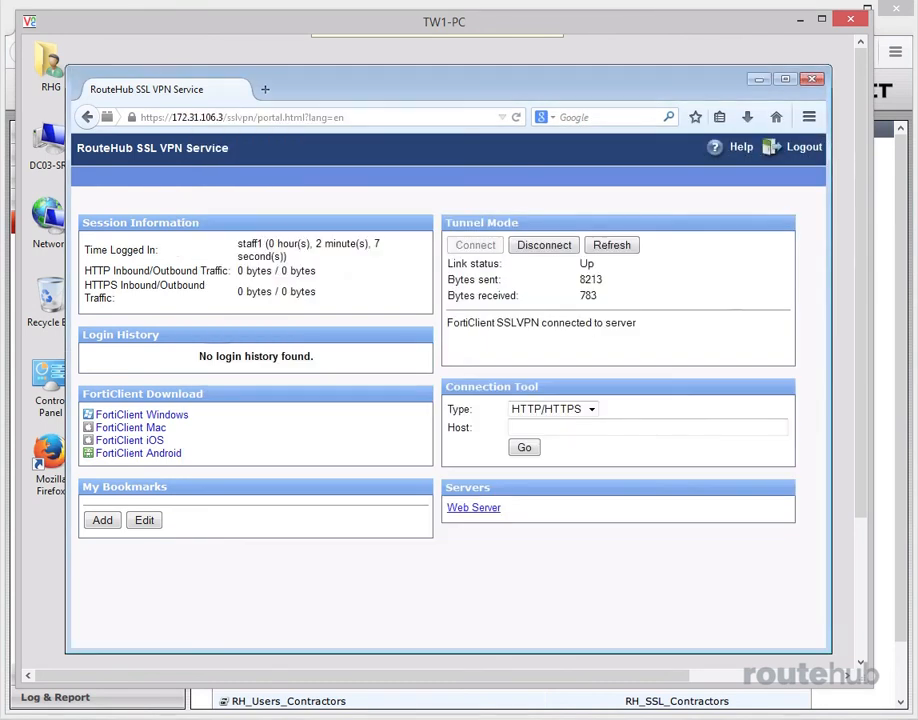
click(591, 409)
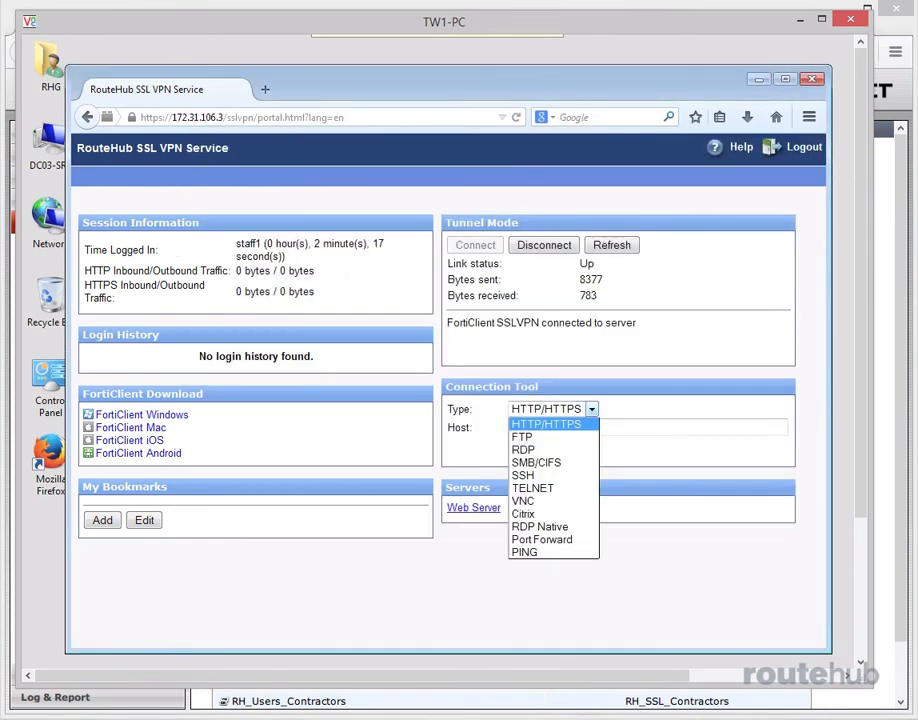
click(733, 597)
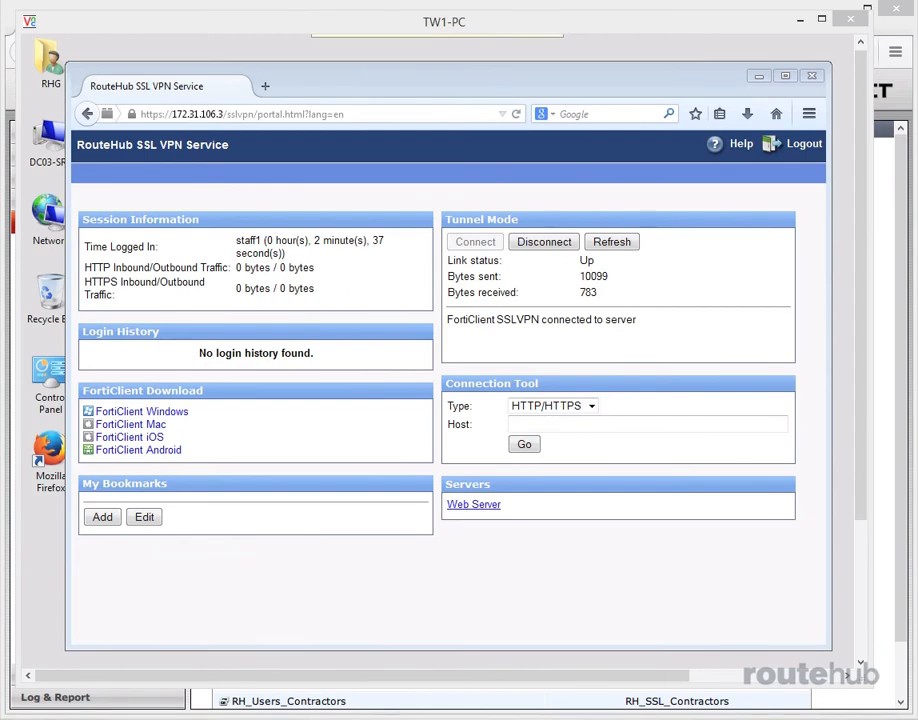
Open a new Command Prompt window on the remote PC with cmd
drag(863, 487, 870, 652)
click(43, 655)
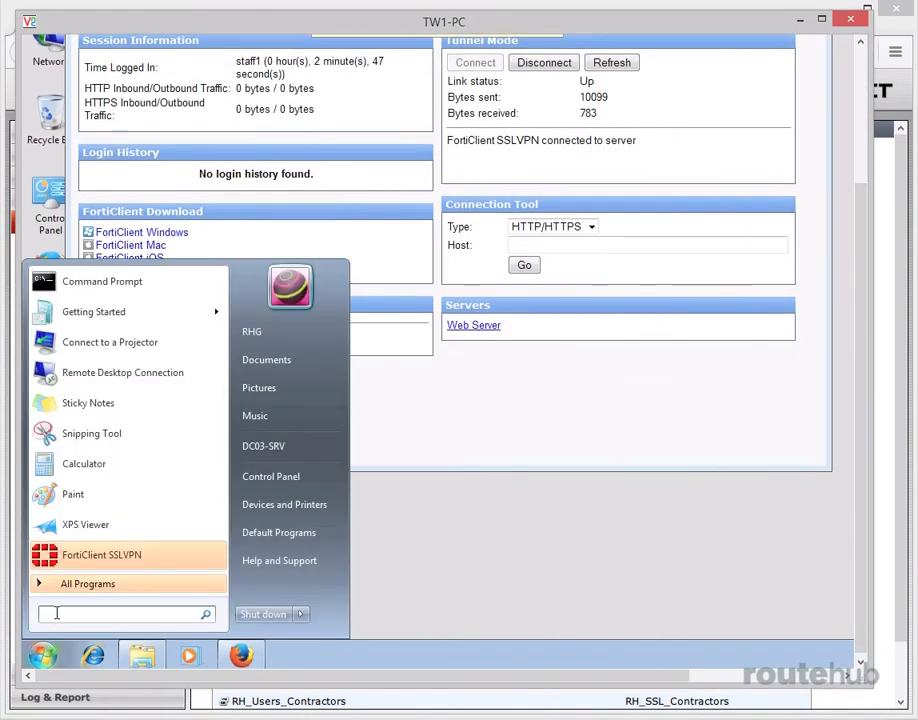
text(cmd)
key(Return)
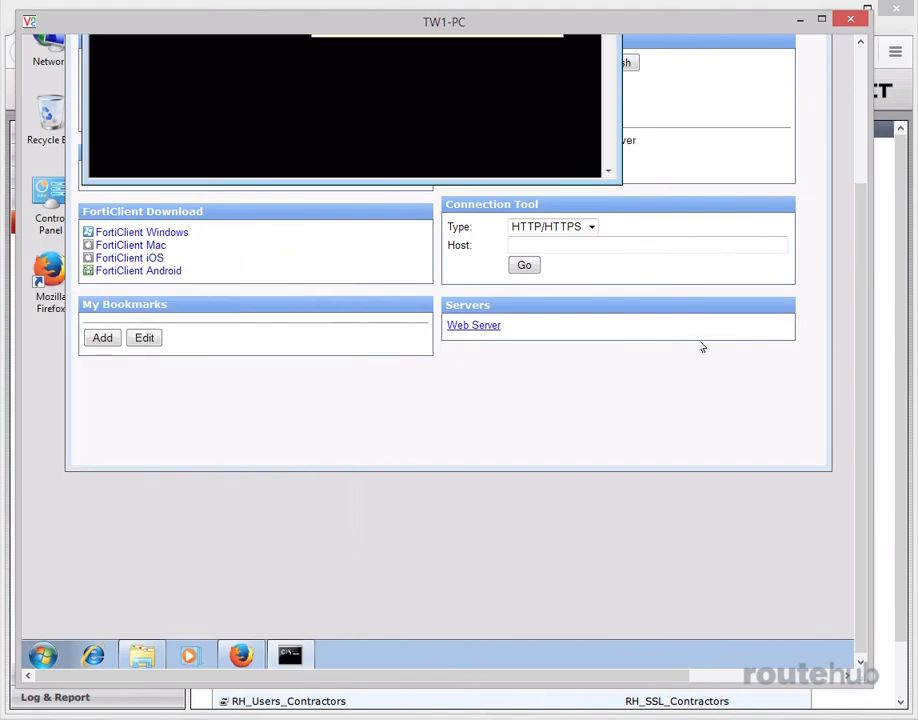
drag(863, 430, 862, 270)
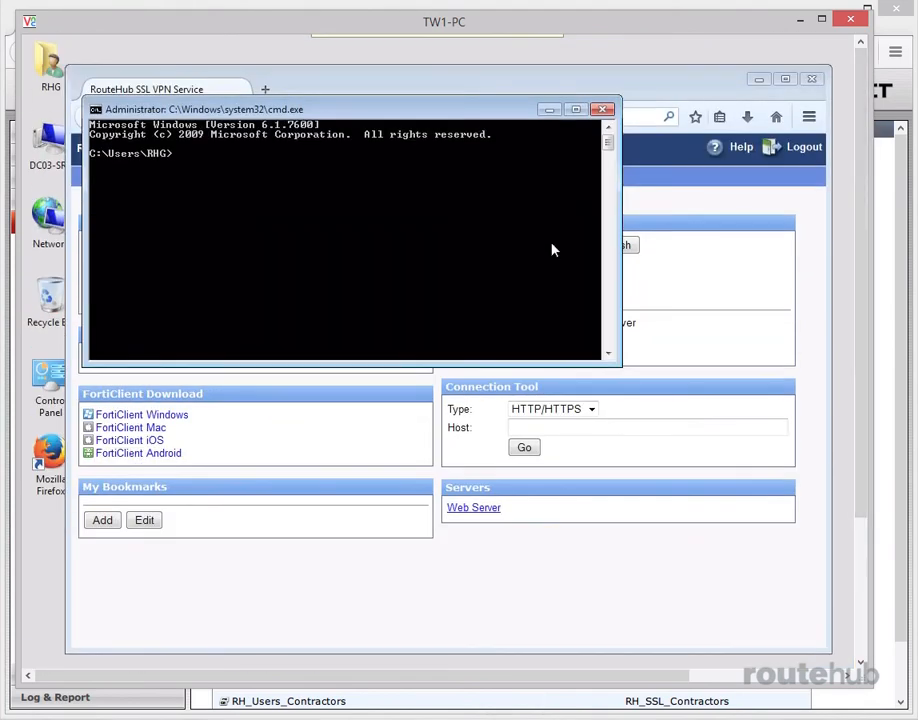
Run ipconfig, examine the IPv4 address of the fortissl PPP adapter, and minimize the Command Prompt
text(ipconfig)
key(Return)
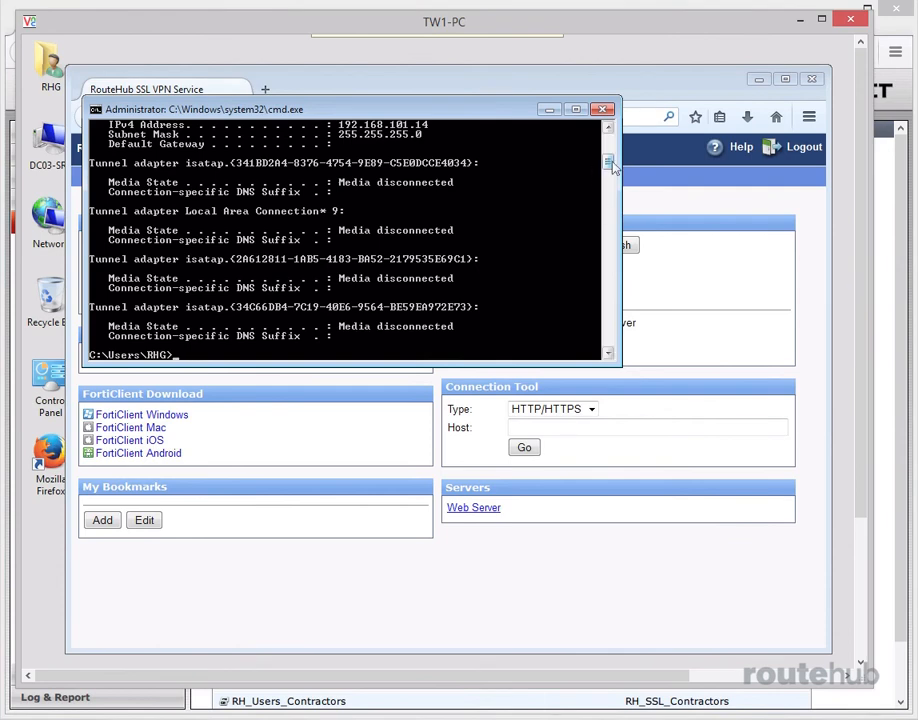
drag(610, 163, 606, 142)
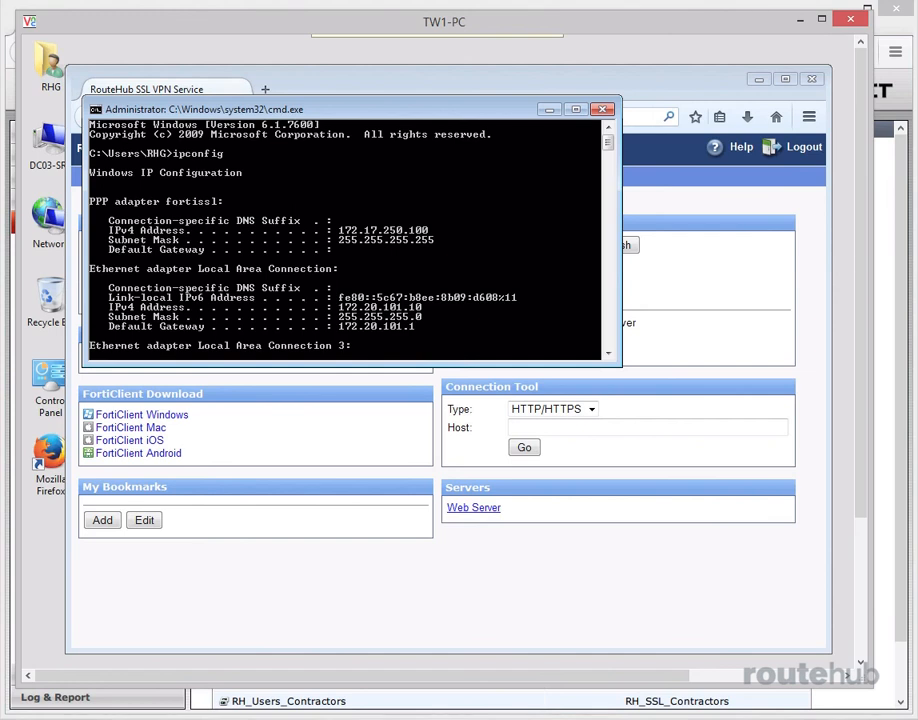
click(549, 110)
Switch to the FortiGate web interface and examine the connected session in the SSL-VPN Monitor
drag(420, 27, 467, 34)
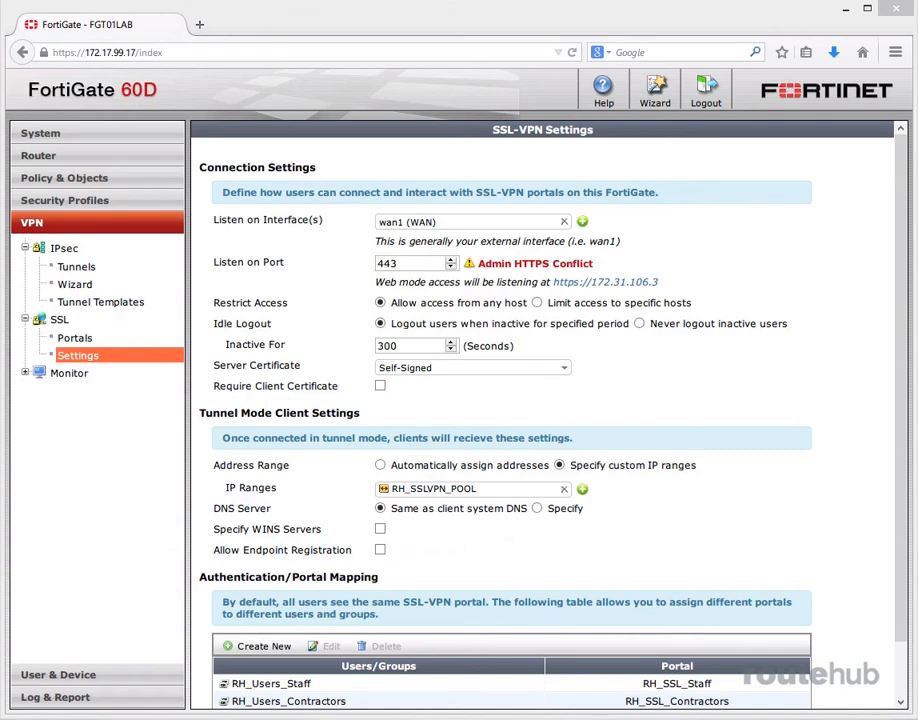
click(25, 373)
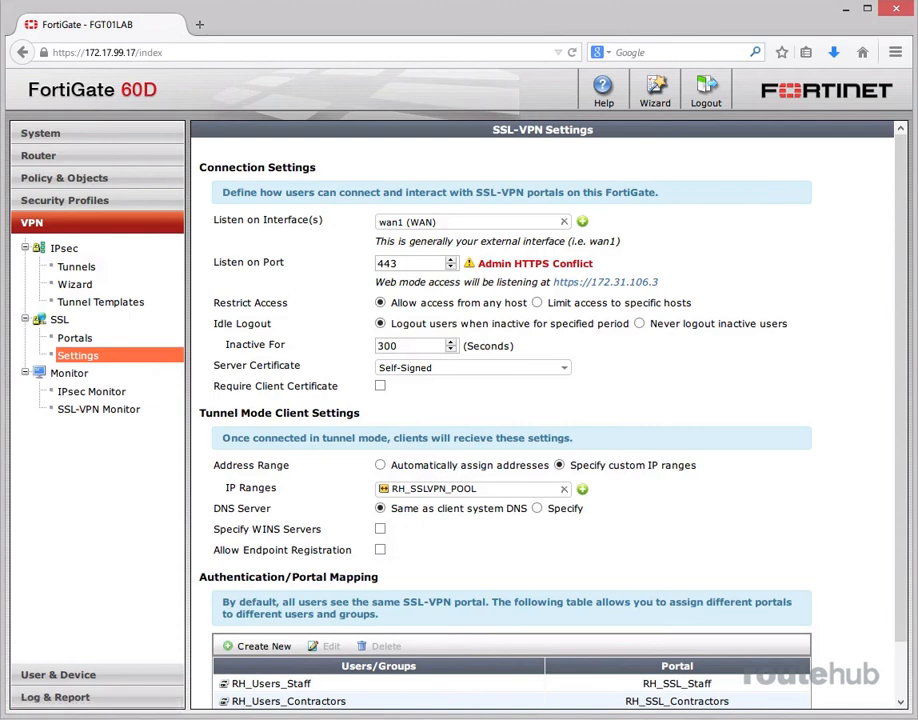
click(98, 409)
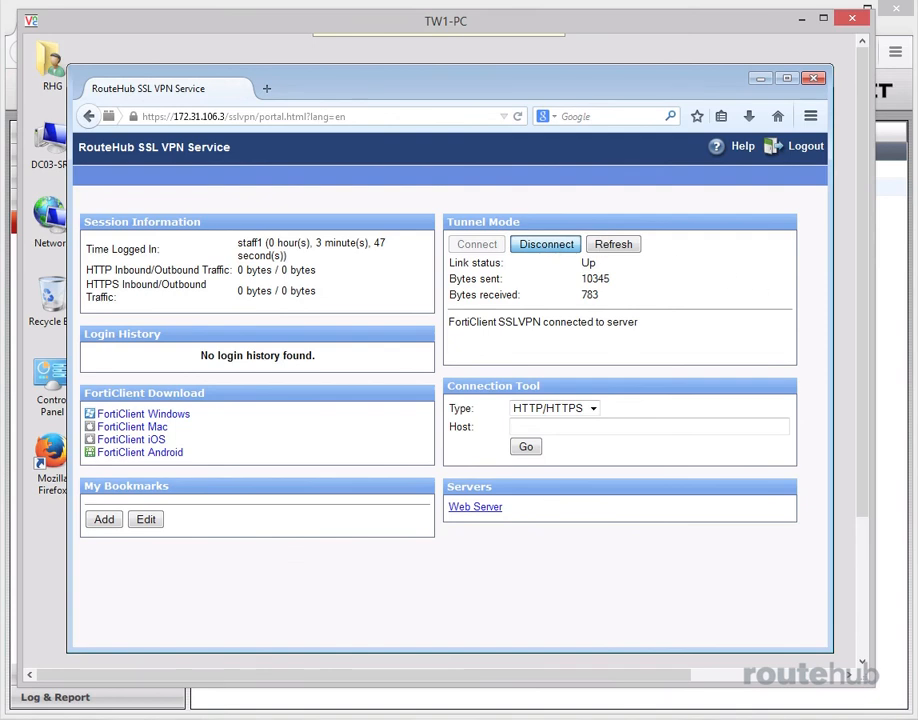
Disconnect the SSL VPN tunnel in the remote PC's portal and return to the FortiGate SSL-VPN Monitor
click(546, 244)
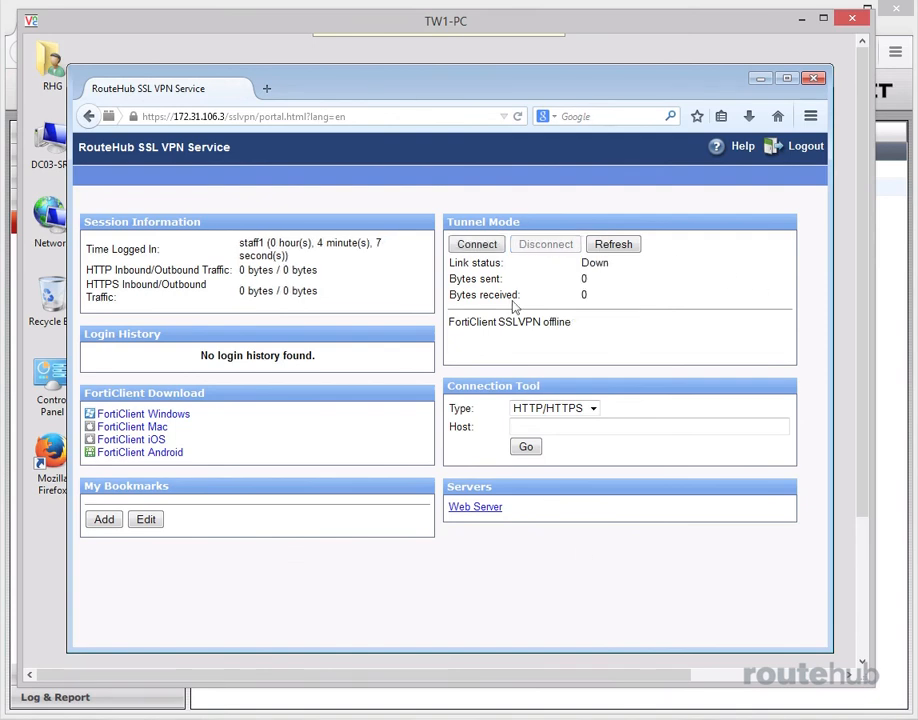
drag(418, 19, 917, 245)
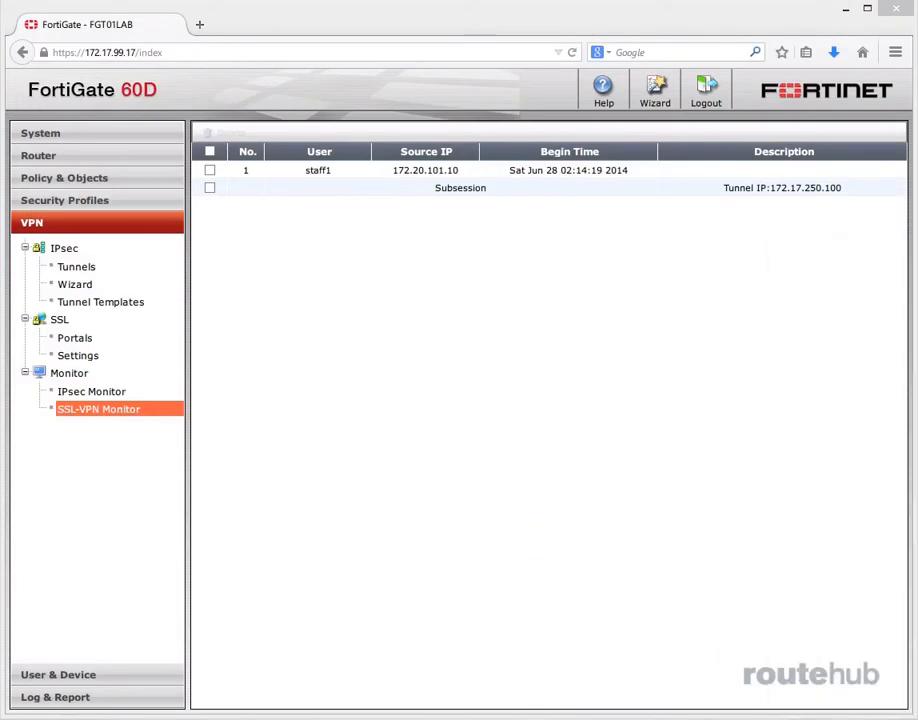